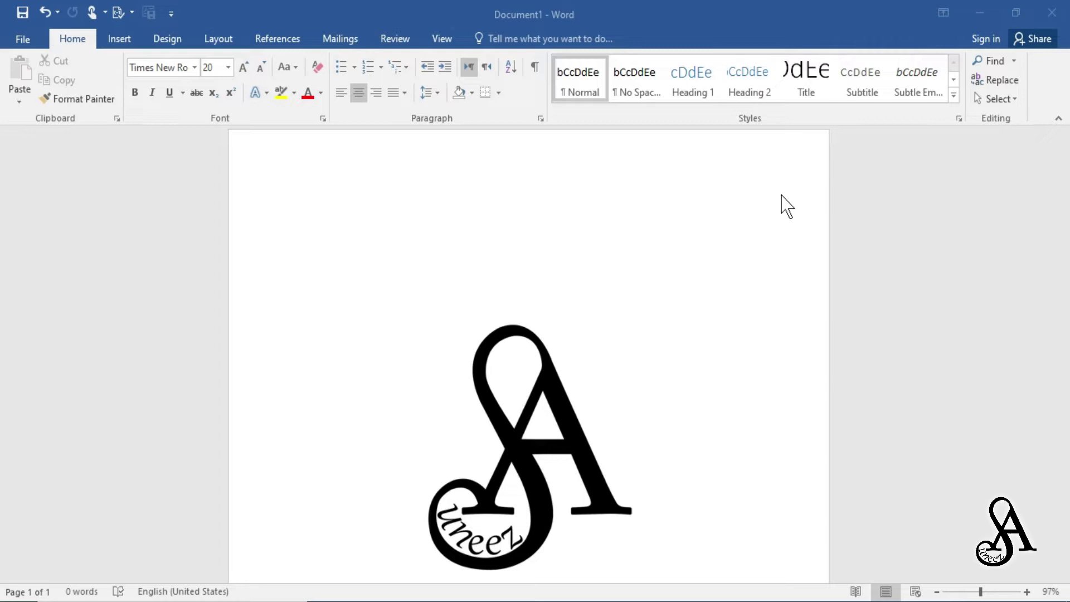
pyautogui.click(514, 219)
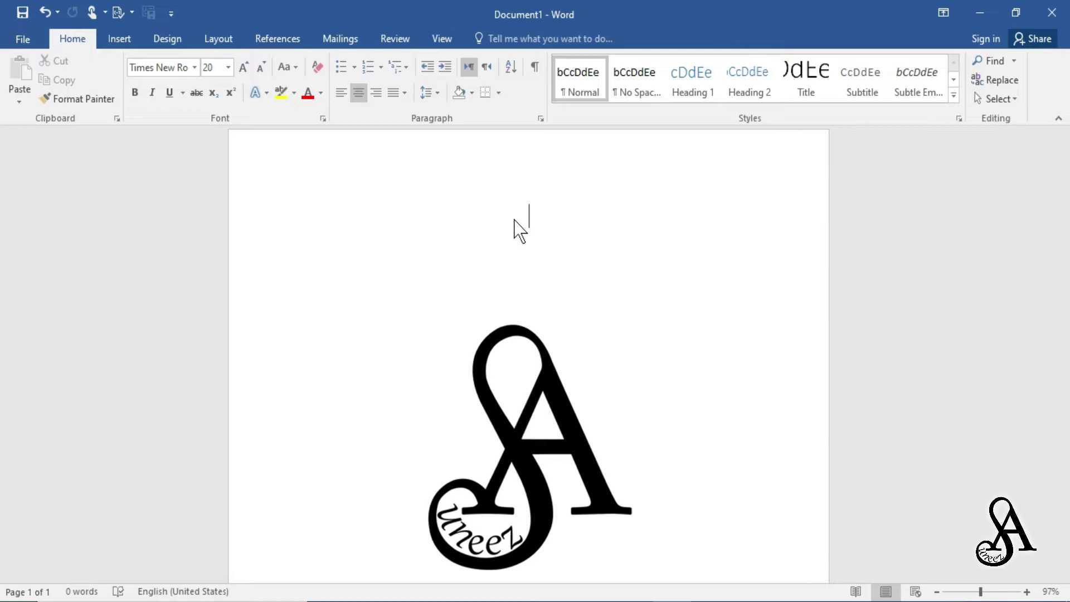
pyautogui.click(514, 220)
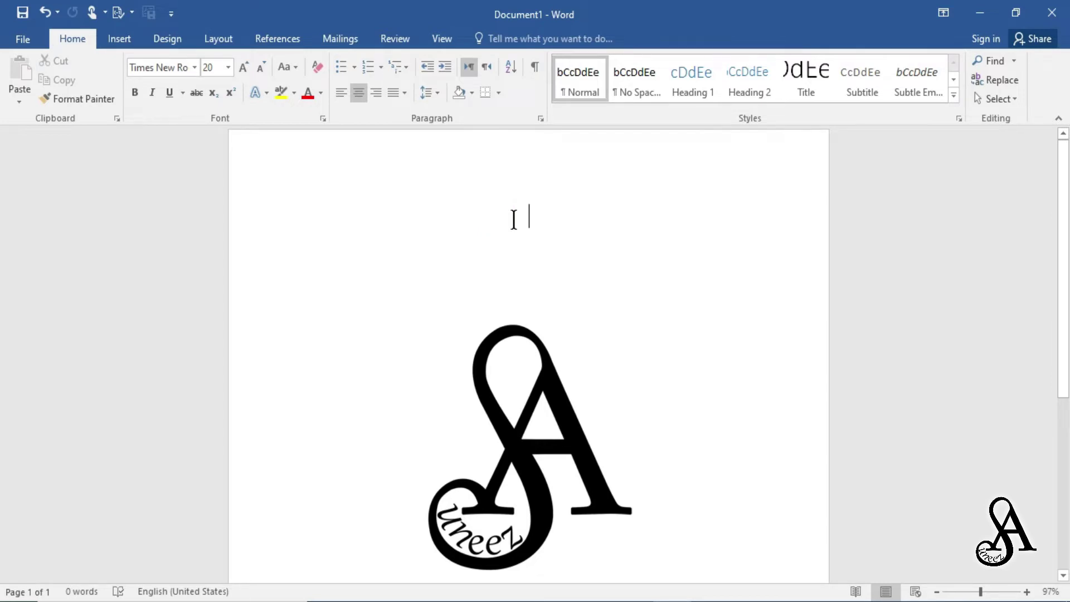
pyautogui.write('www.suneezahamid.com')
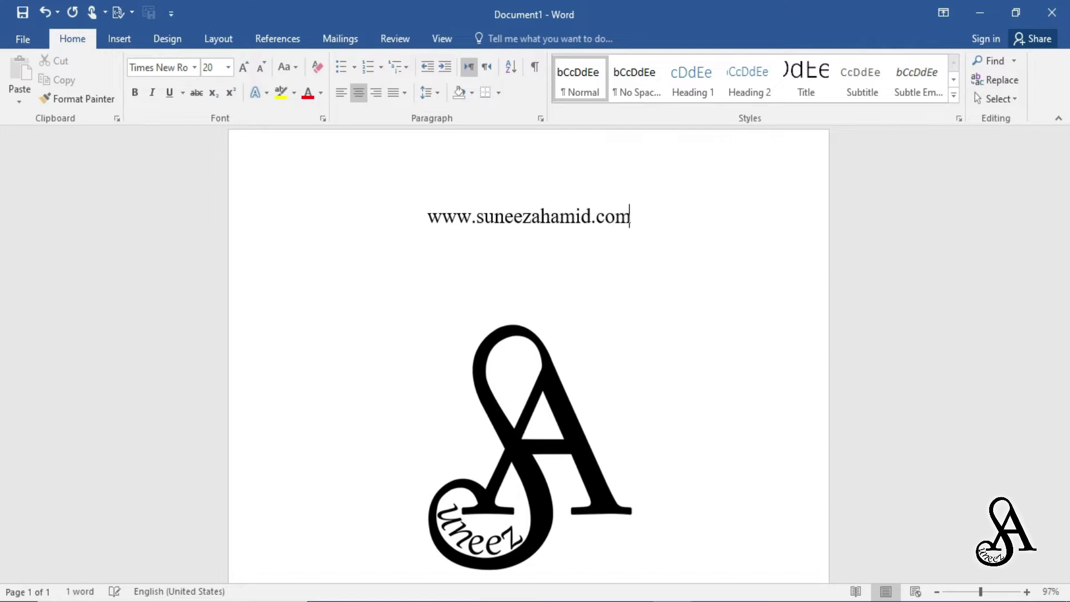
pyautogui.press('Return')
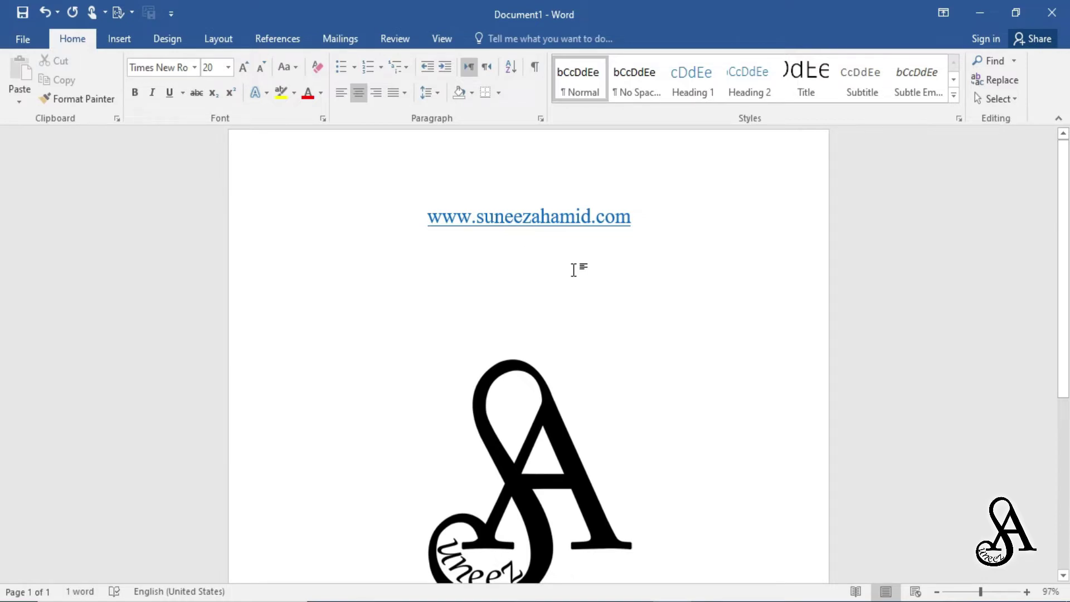
pyautogui.write('website')
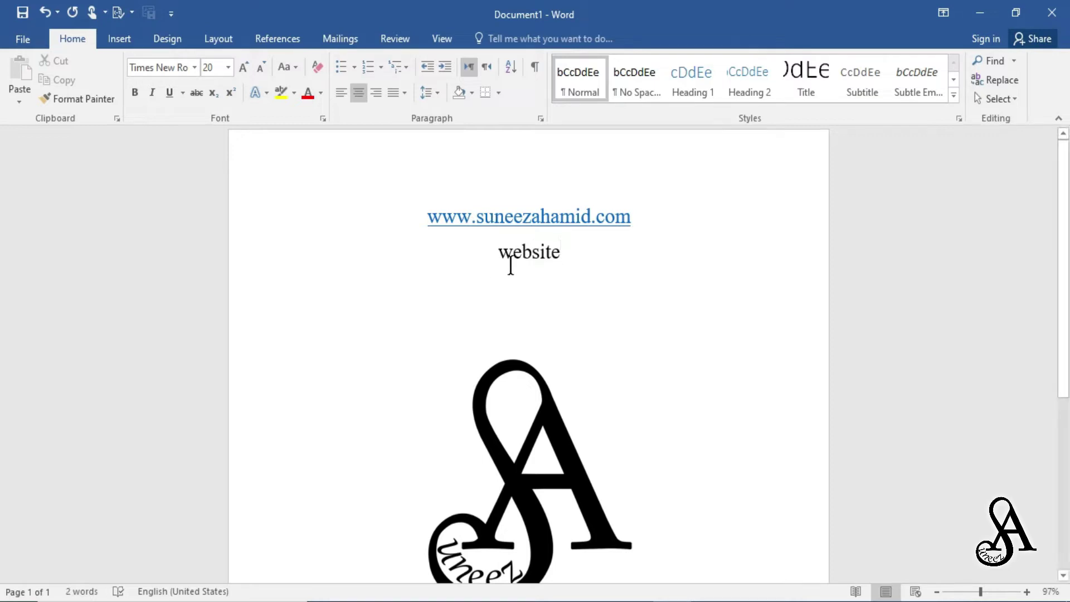
pyautogui.rightClick(558, 258)
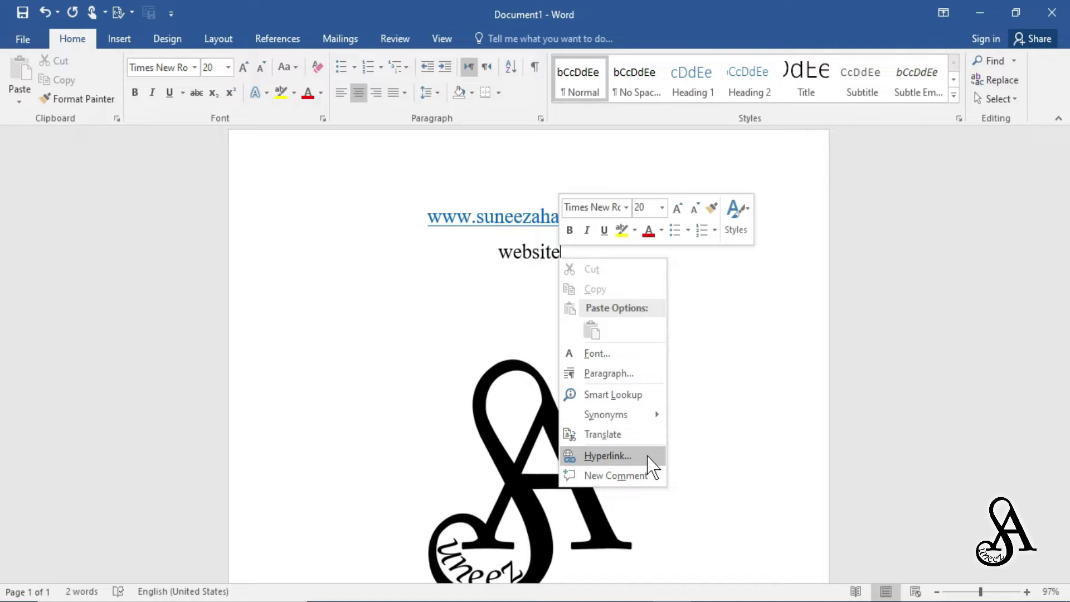
pyautogui.click(607, 455)
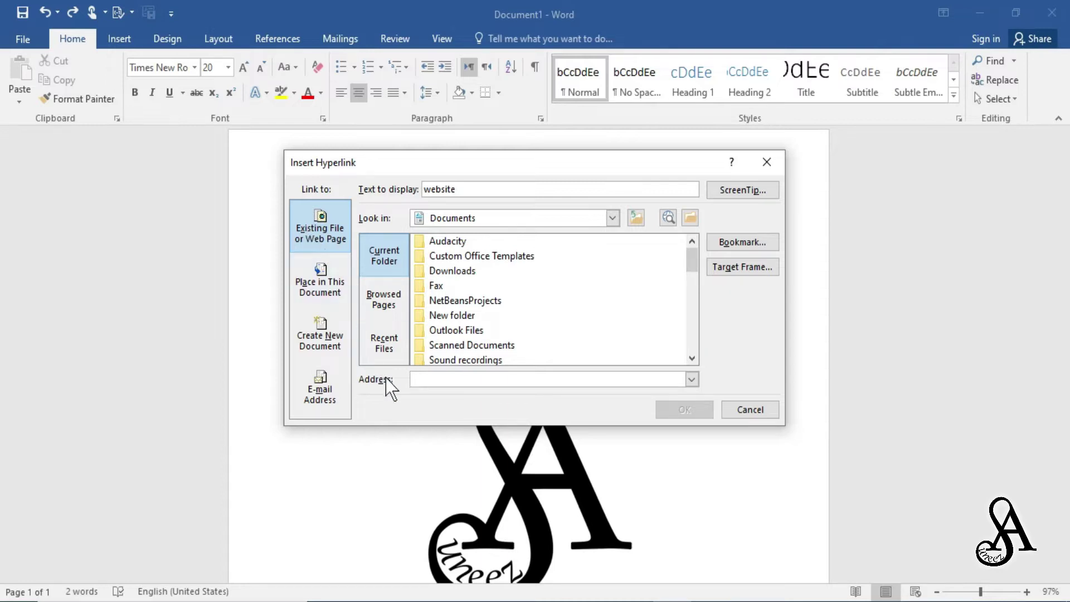
pyautogui.click(415, 379)
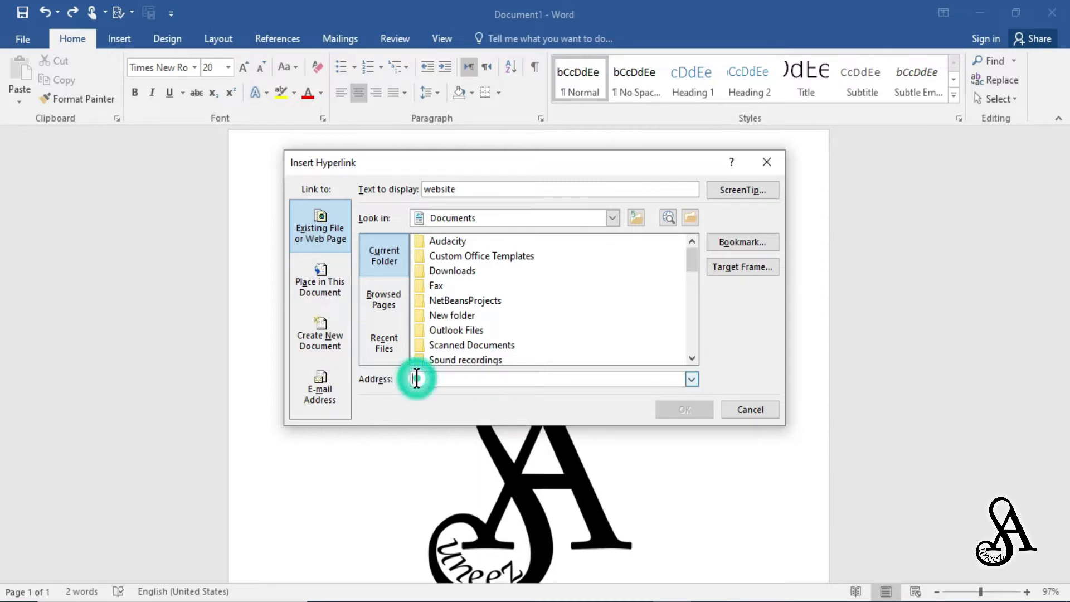
pyautogui.write('ww.suneezahamid.com')
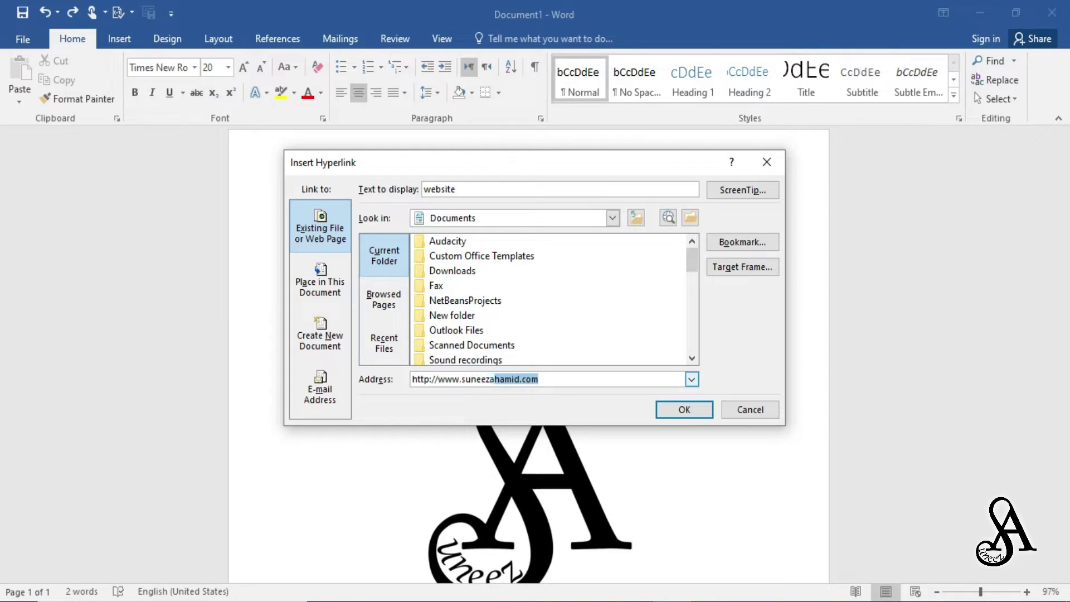
pyautogui.click(563, 378)
pyautogui.click(683, 418)
pyautogui.click(681, 410)
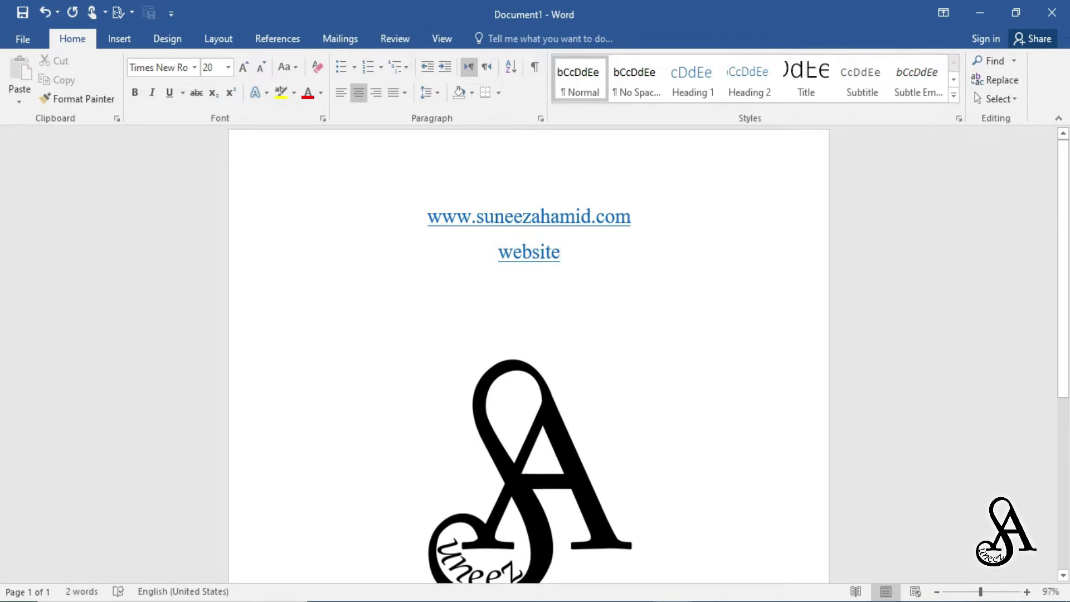
# Step: Add 'Youtube' on a new line and start its hyperlink by browsing the web for the target
pyautogui.press('Return')
pyautogui.write('Youtube')
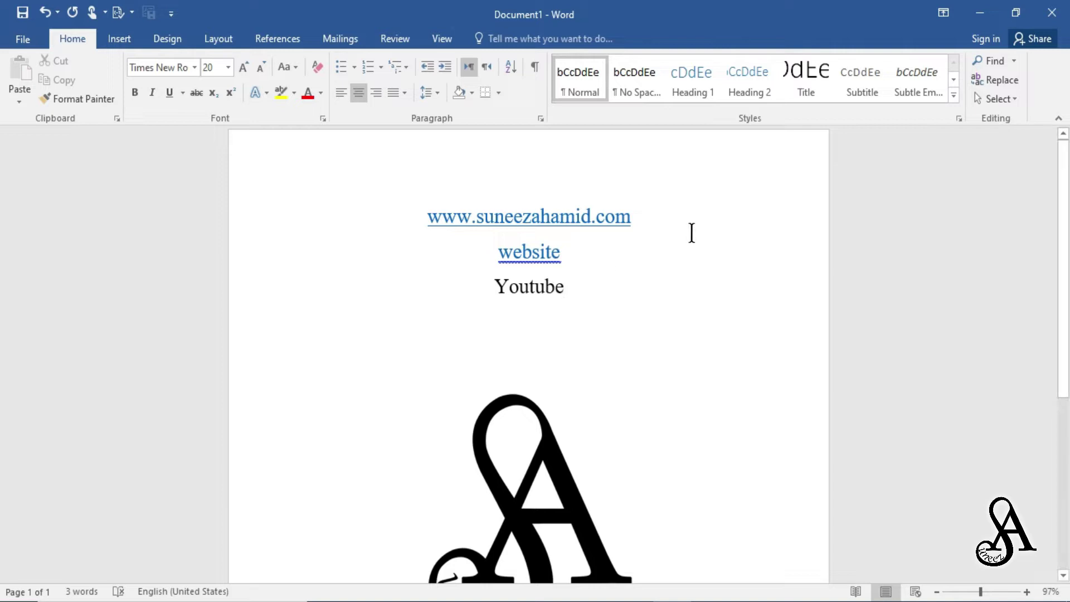
pyautogui.rightClick(528, 294)
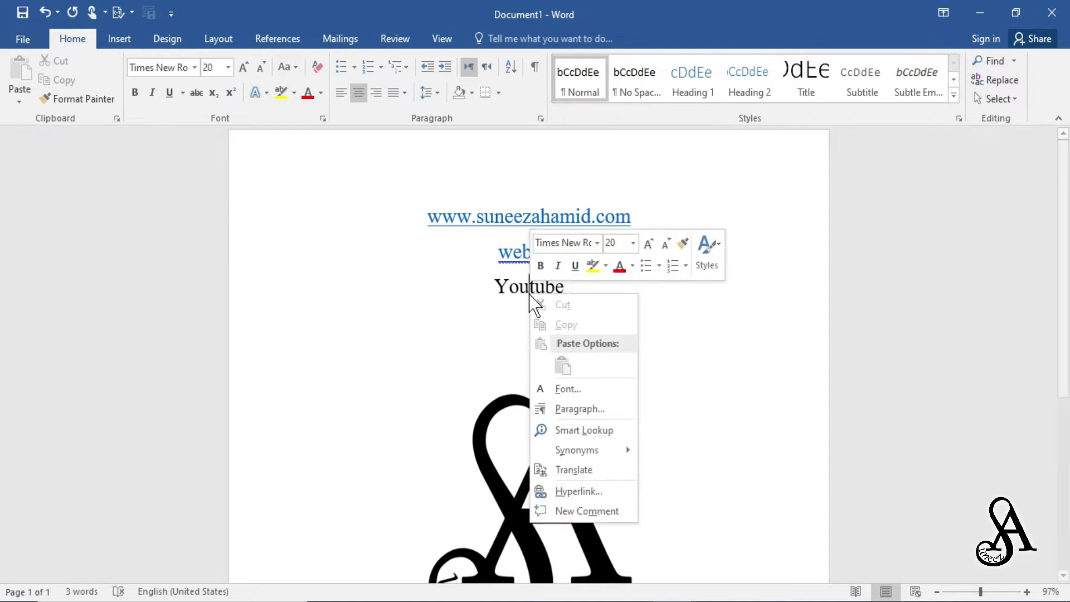
pyautogui.click(580, 491)
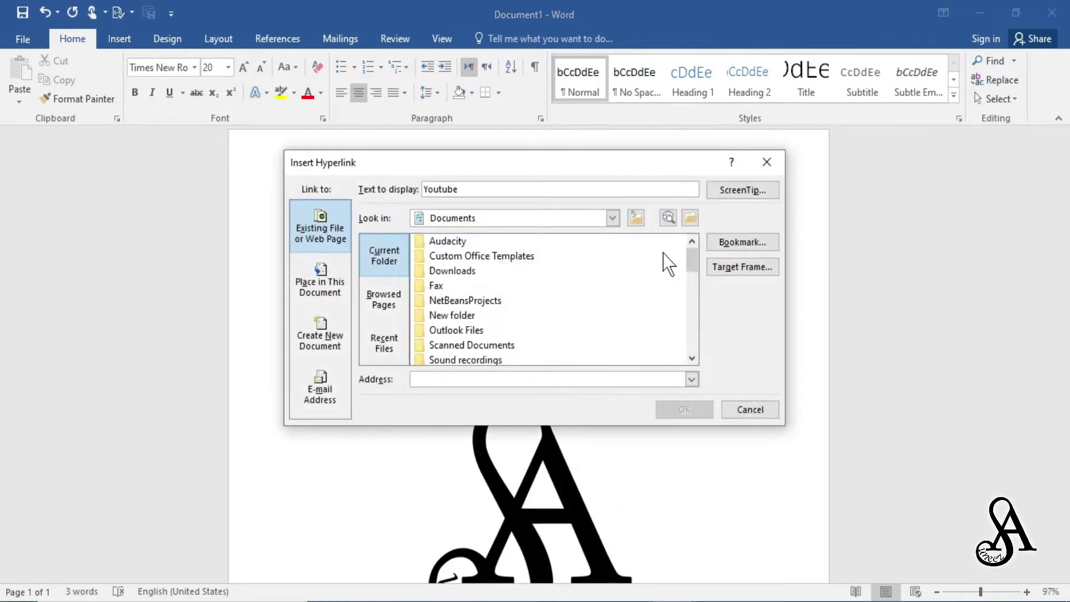
pyautogui.click(666, 219)
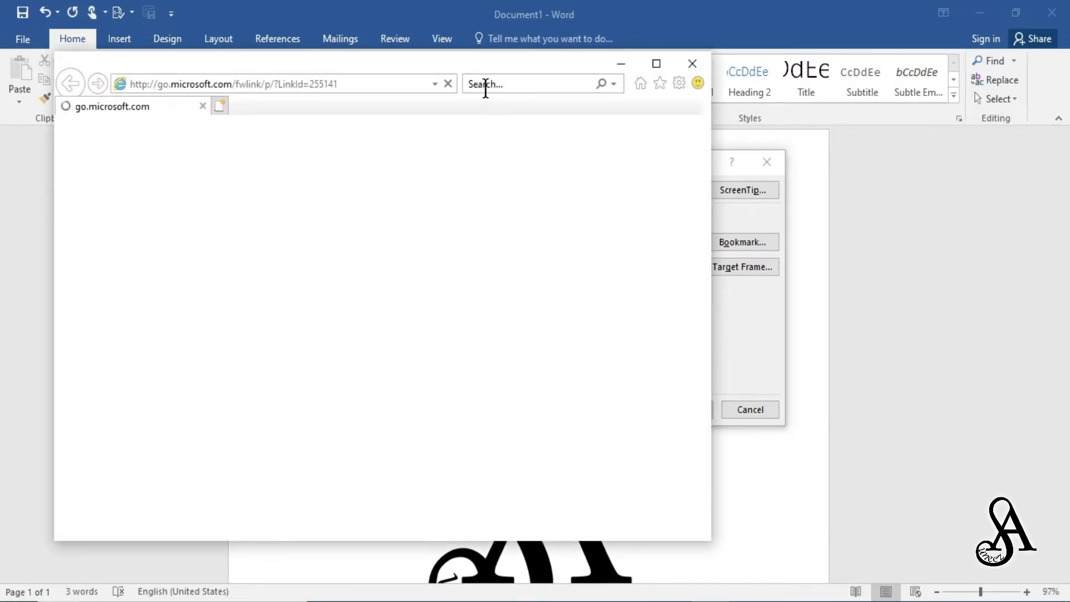
# Step: Search the web for the author's name and open their YouTube channel result
pyautogui.click(483, 87)
pyautogui.write('sunee')
pyautogui.click(489, 103)
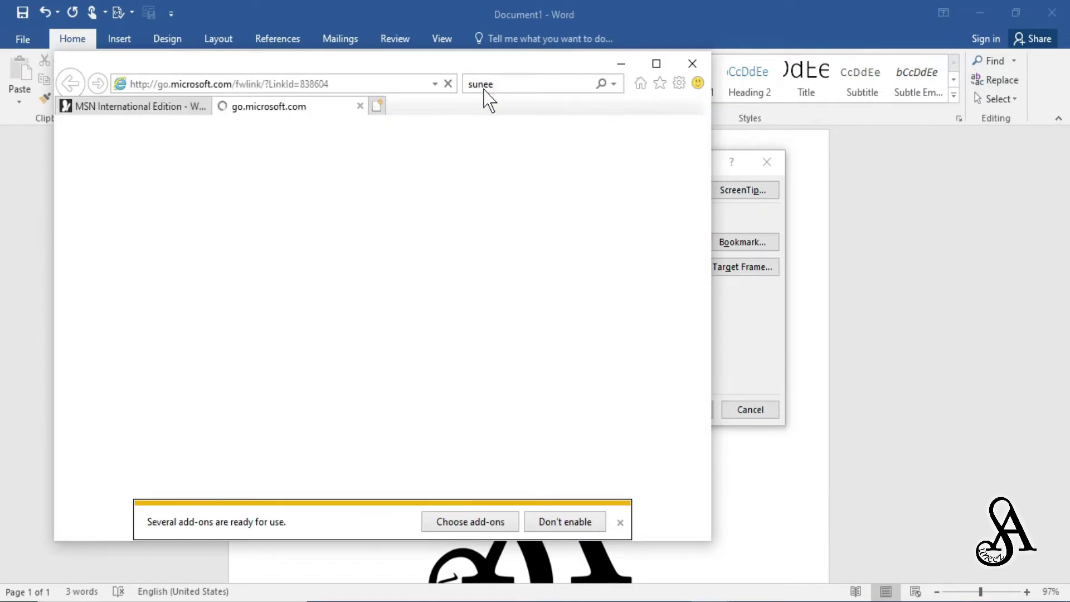
pyautogui.click(498, 83)
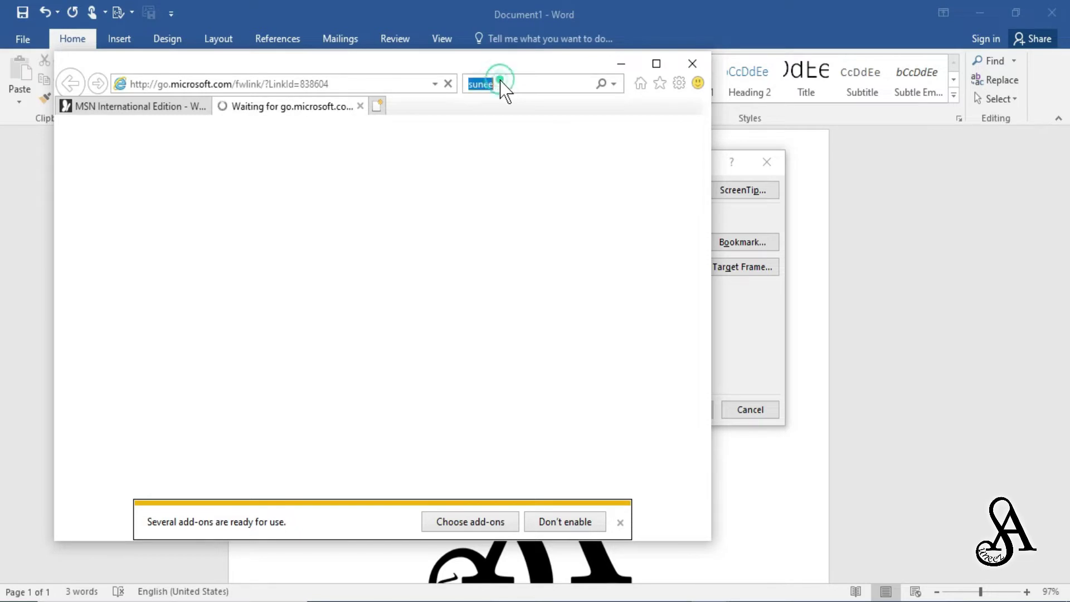
pyautogui.click(499, 83)
pyautogui.write('za')
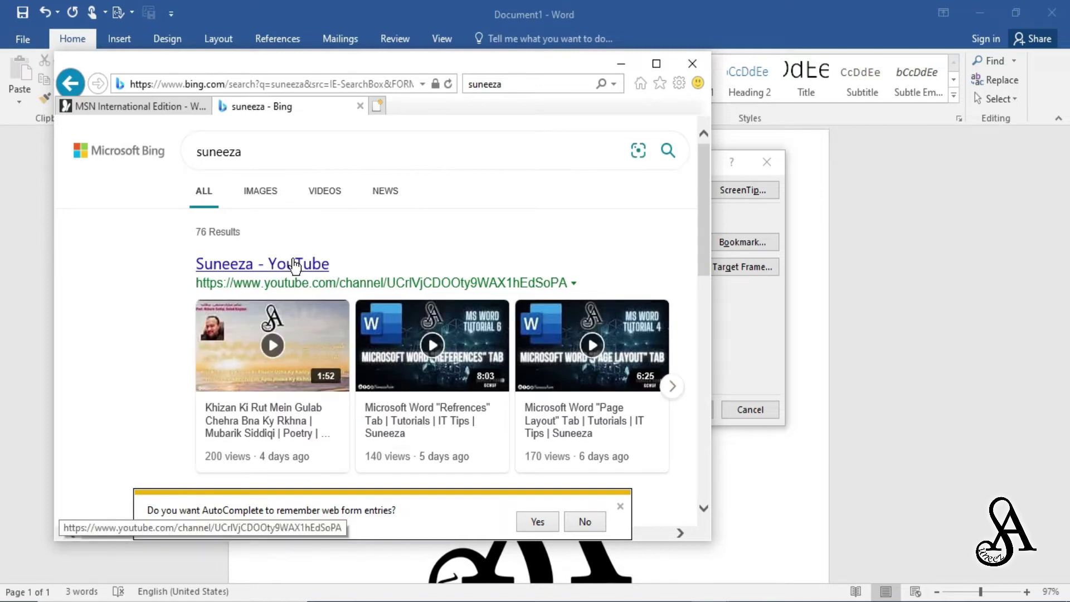
pyautogui.click(296, 267)
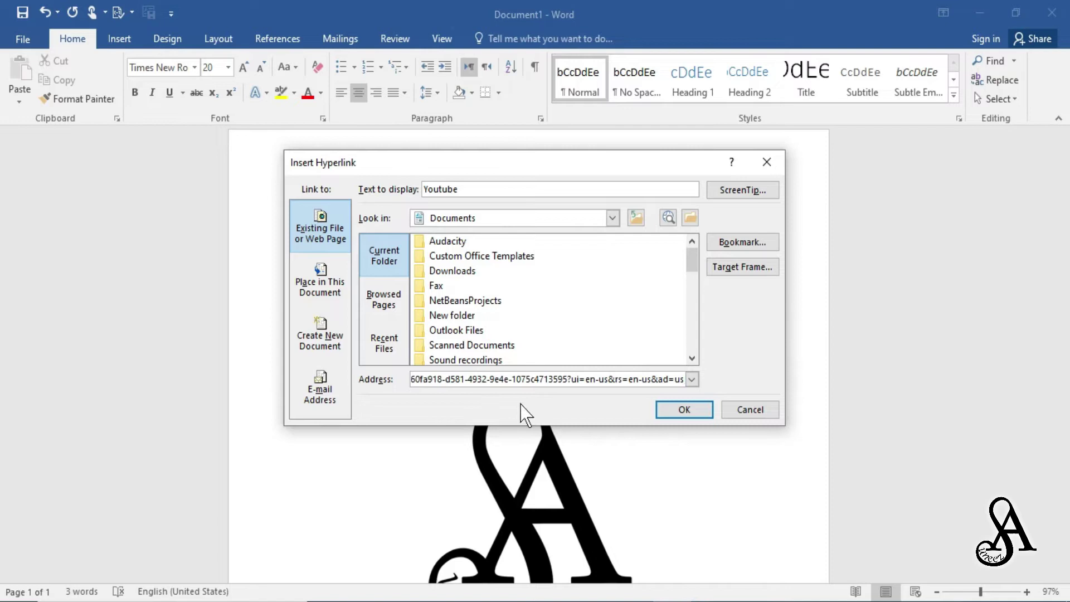
# Step: Confirm the Youtube hyperlink, remove the stray empty line, and follow the address link to test it
pyautogui.click(686, 409)
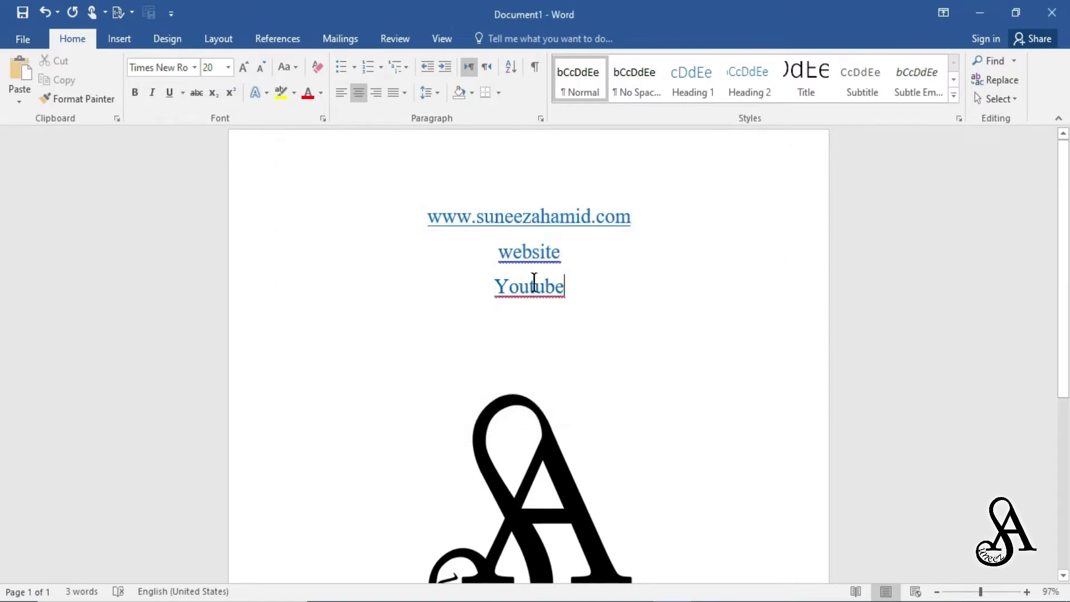
pyautogui.press('Return')
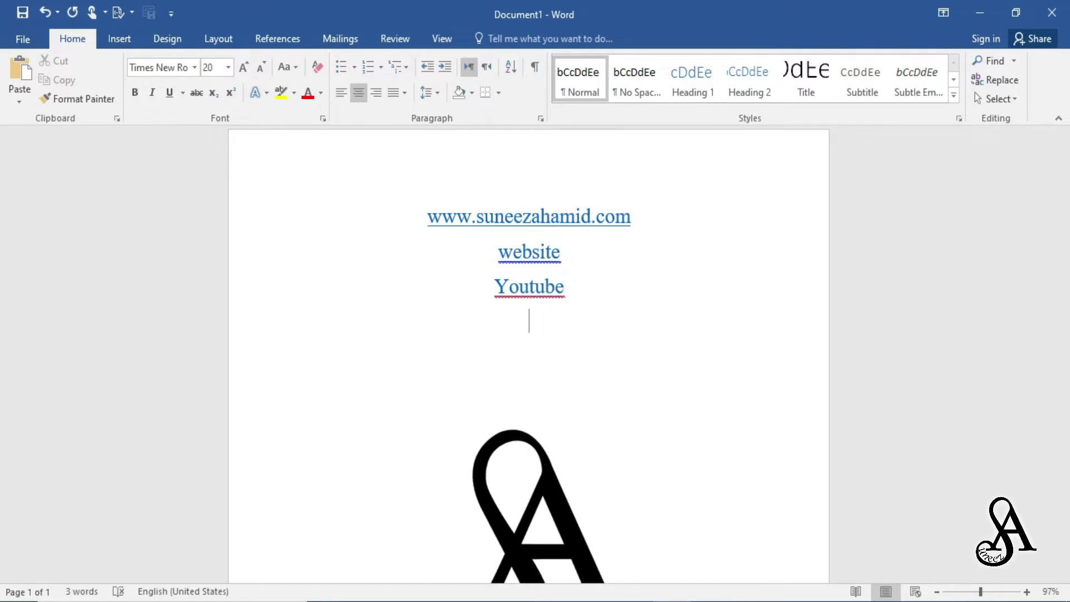
pyautogui.press('BackSpace')
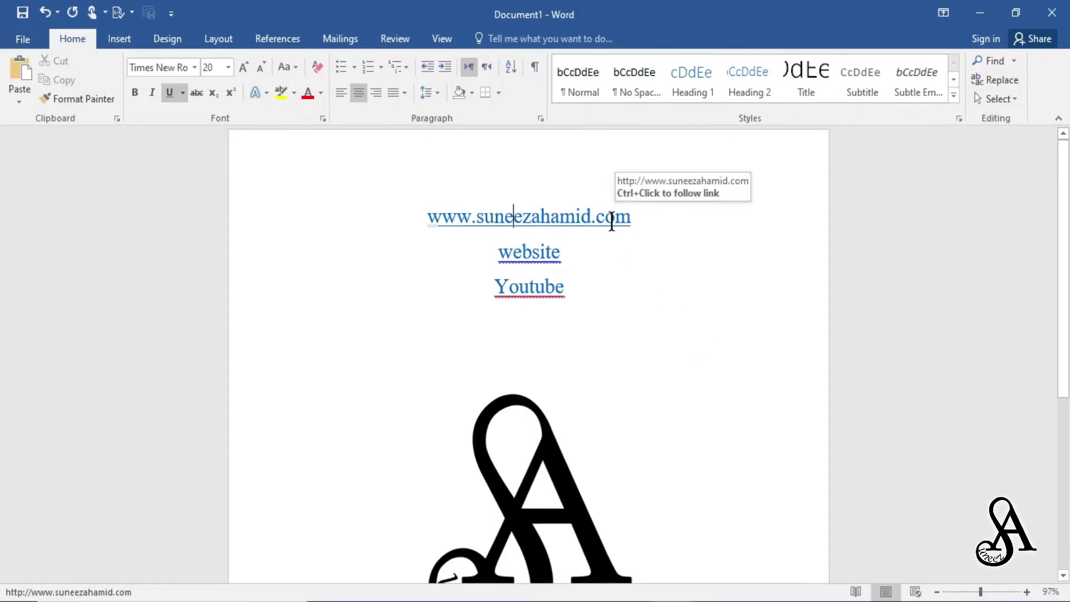
pyautogui.keyDown('ctrl'); pyautogui.click(582, 220); pyautogui.keyUp('ctrl')
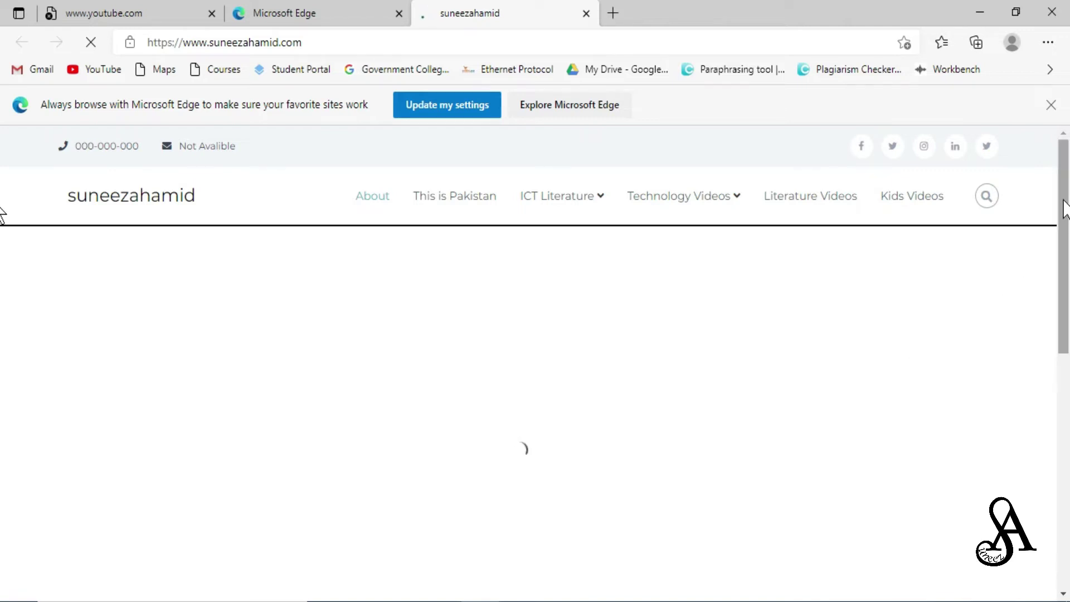
# Step: Scroll down the opened website in Edge to look it over
pyautogui.moveTo(1064, 209)
pyautogui.mouseDown()
pyautogui.moveTo(1064, 476)
pyautogui.moveTo(1047, 167)
pyautogui.mouseUp()
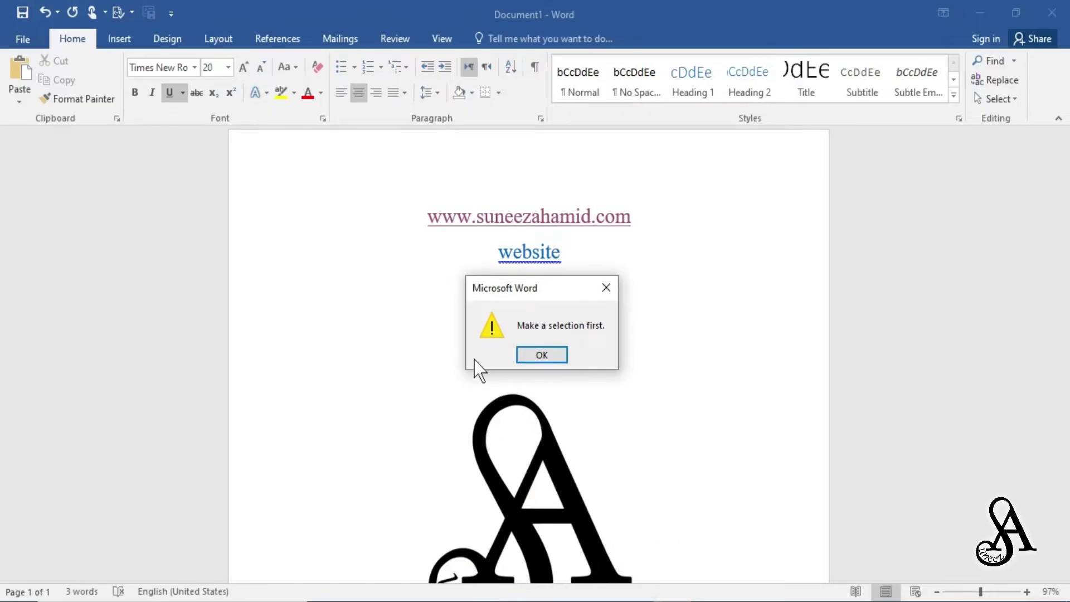
# Step: Dismiss the warning and add the word 'email' on a new line below Youtube
pyautogui.click(537, 354)
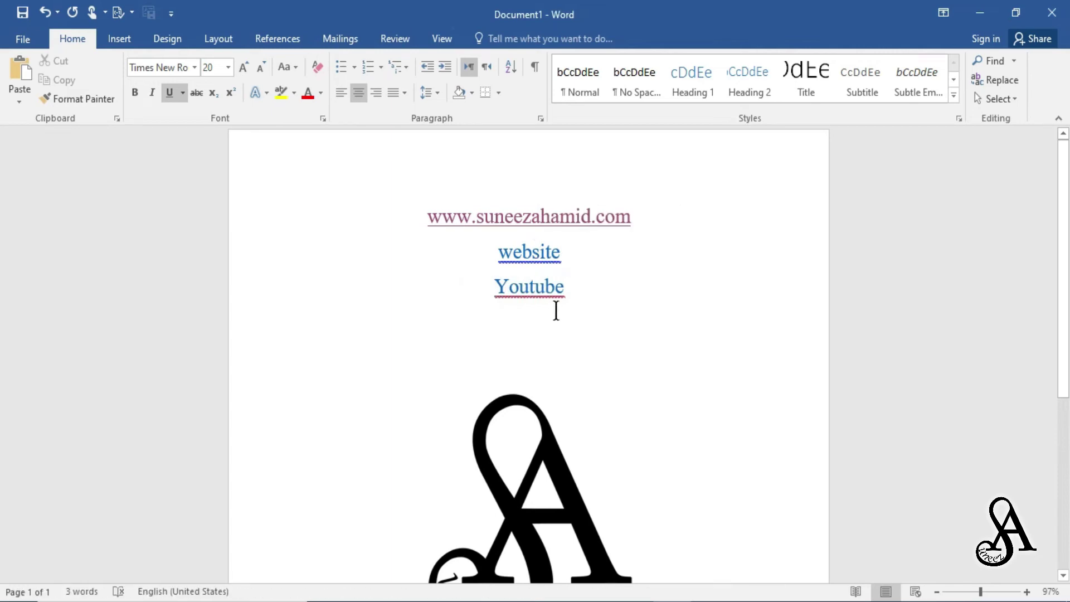
pyautogui.click(578, 289)
pyautogui.press('Return')
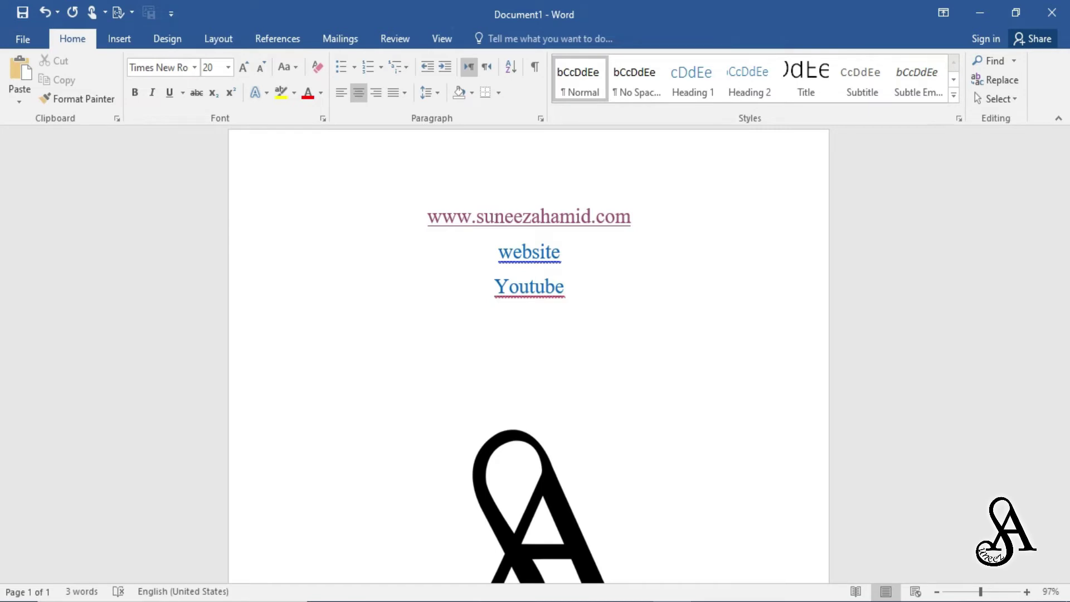
pyautogui.write('email')
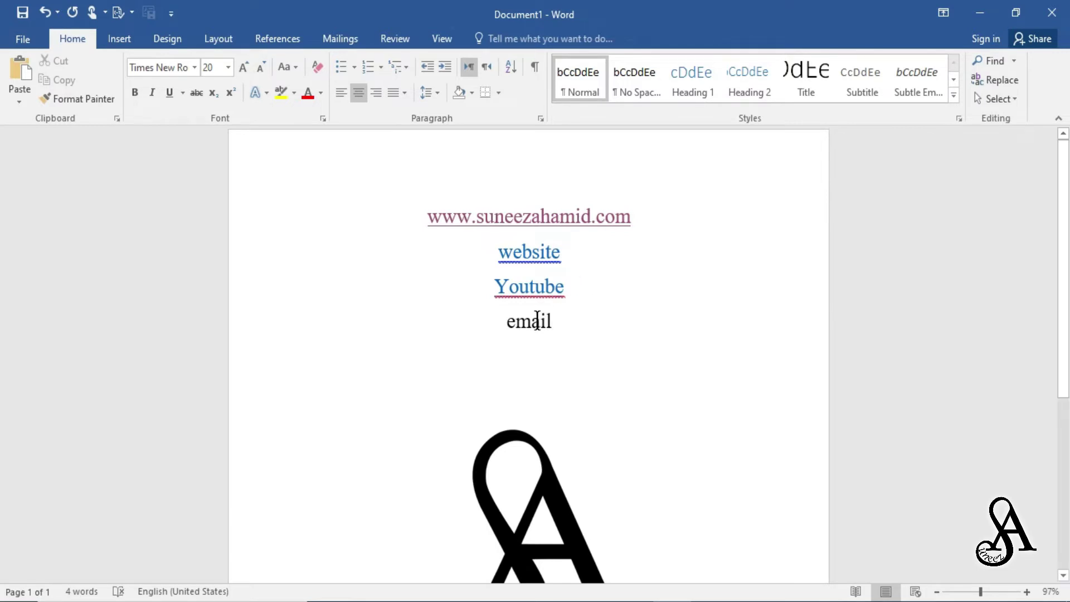
# Step: Link 'email' to the contact's e-mail address with subject 'ict lecture'
pyautogui.rightClick(536, 323)
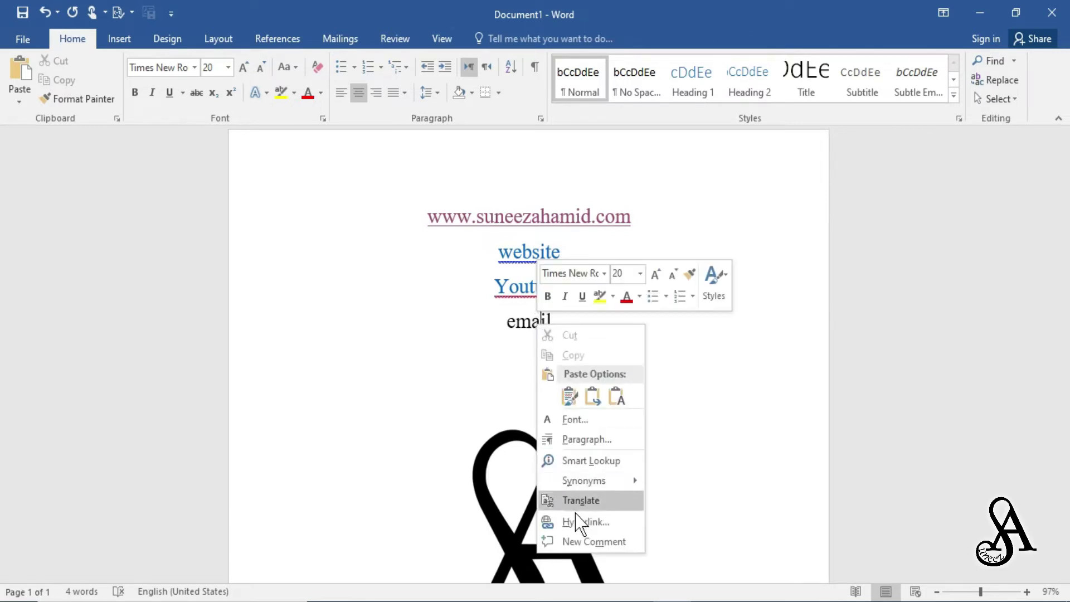
pyautogui.click(576, 523)
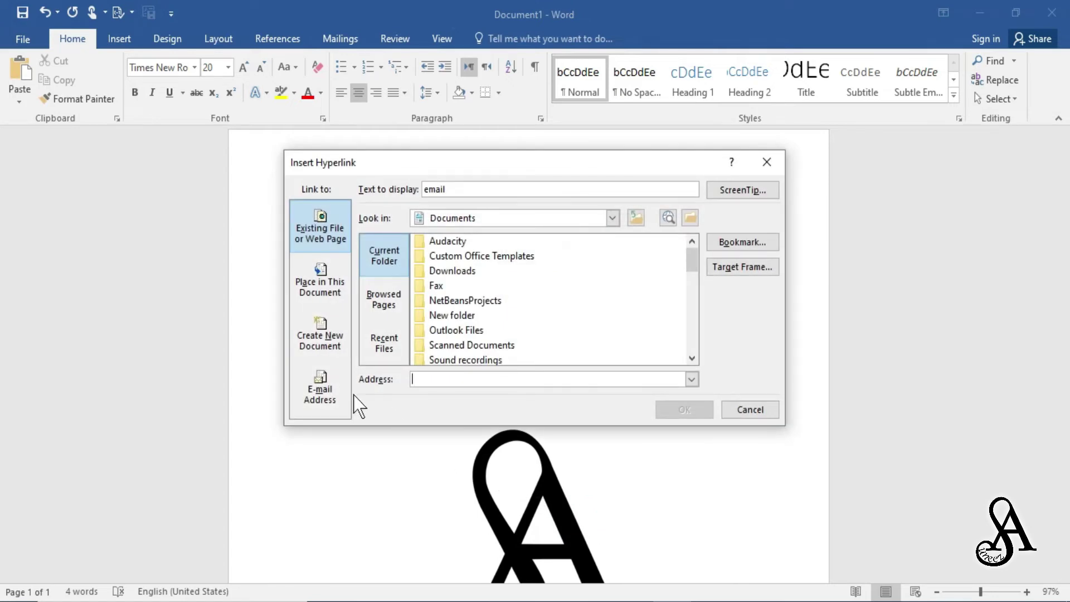
pyautogui.click(320, 396)
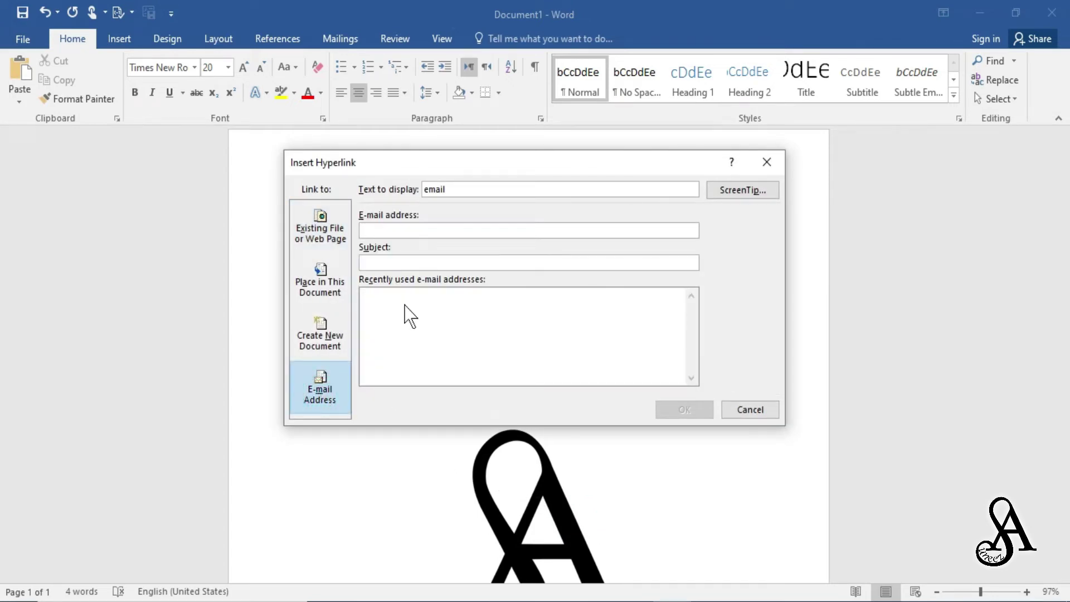
pyautogui.click(377, 230)
pyautogui.write('123@gmail.com')
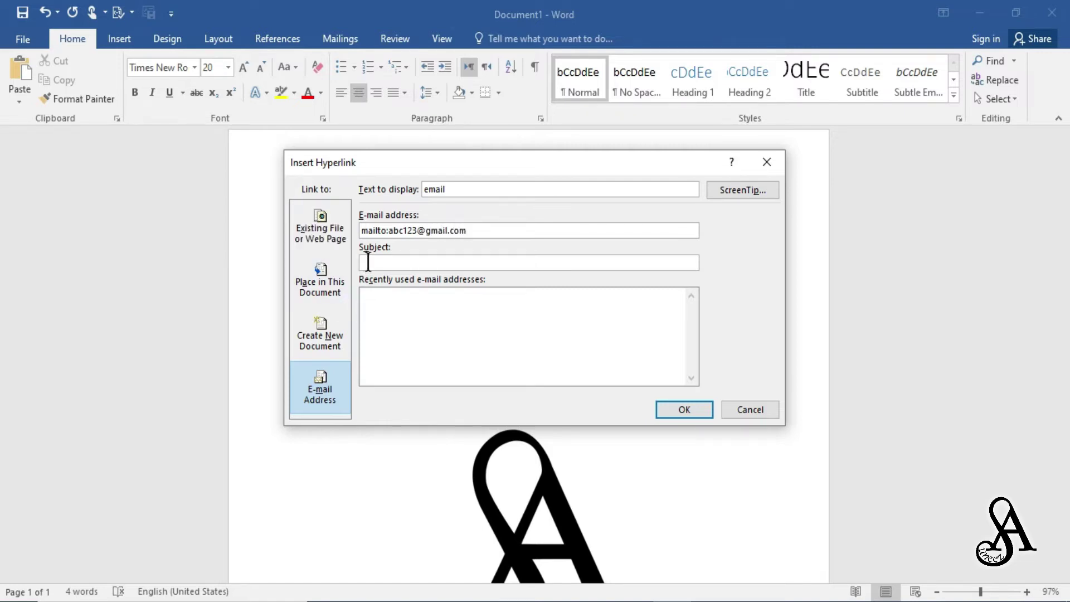
pyautogui.click(368, 262)
pyautogui.write('ict lecture')
pyautogui.click(673, 410)
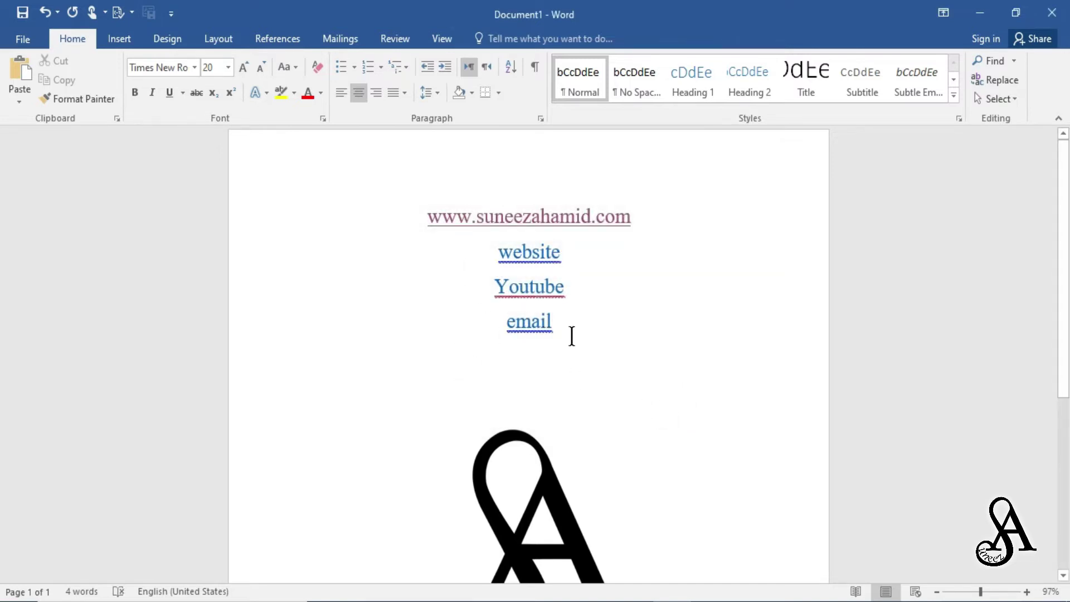
# Step: Type 'File on Computer' on a new centred line below email
pyautogui.press('Return')
pyautogui.write('fi')
pyautogui.press('BackSpace')
pyautogui.press('BackSpace')
pyautogui.write('File on  com')
pyautogui.press('BackSpace')
pyautogui.press('BackSpace')
pyautogui.press('BackSpace')
pyautogui.press('BackSpace')
pyautogui.write('Computer')
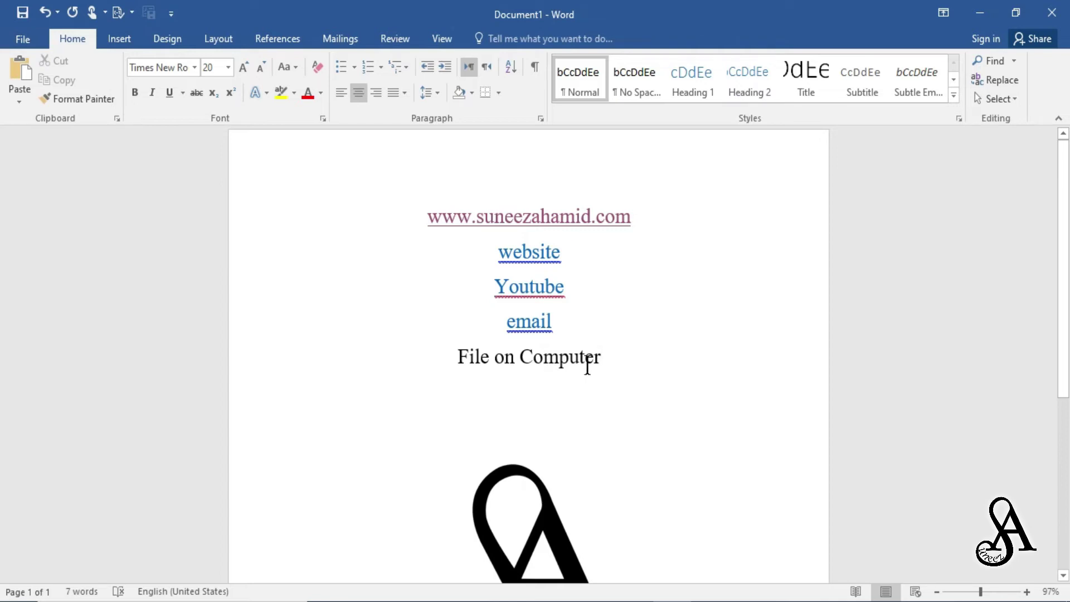
# Step: Hyperlink 'File on Computer' to logo.png from Recent Files and follow the link to open it
pyautogui.moveTo(604, 362); pyautogui.dragTo(465, 369)
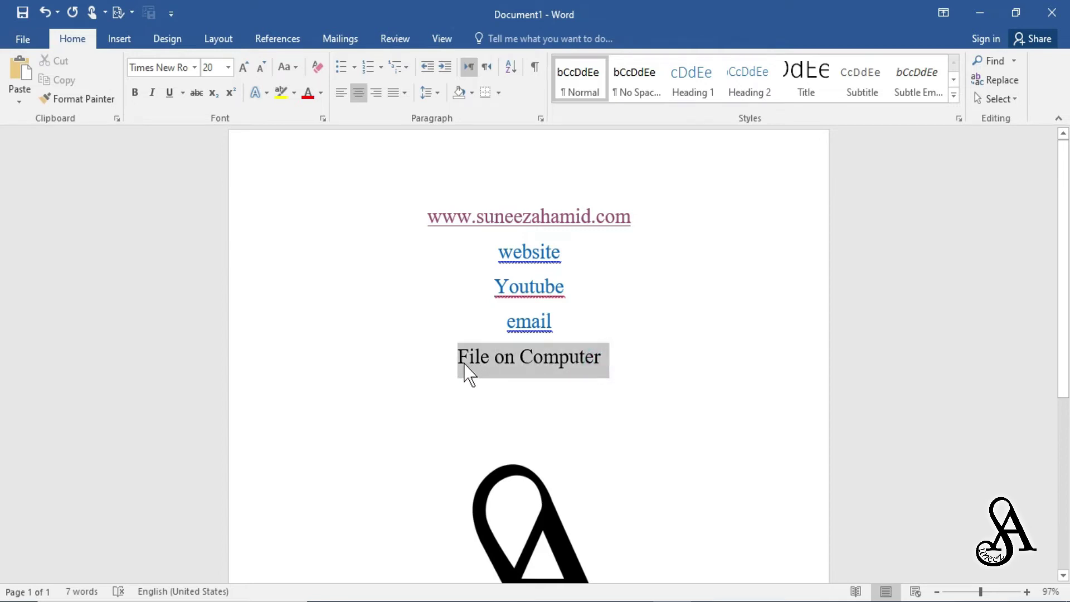
pyautogui.rightClick(543, 356)
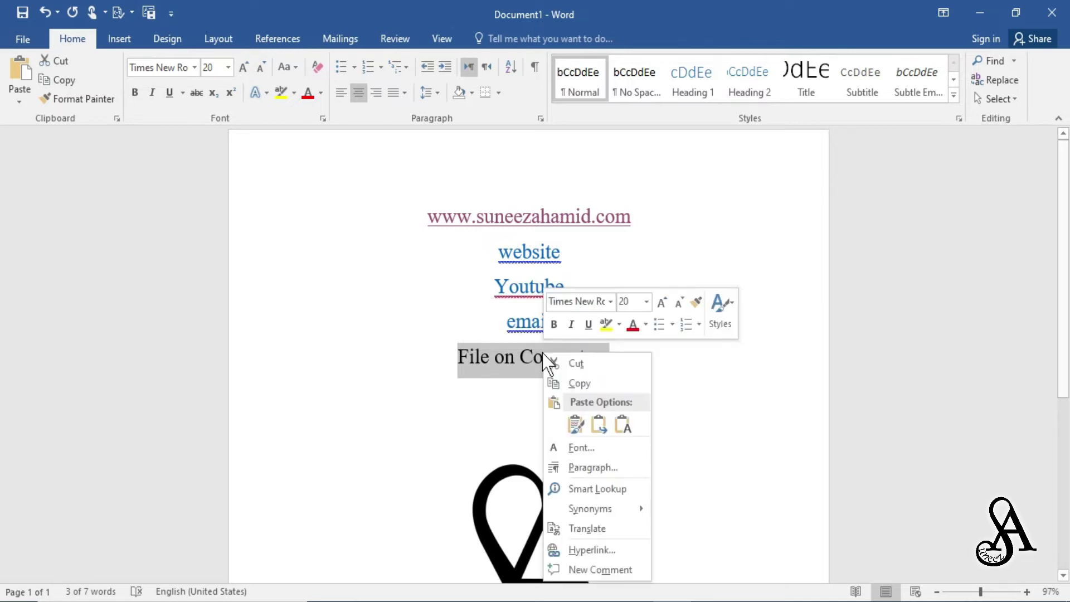
pyautogui.click(582, 551)
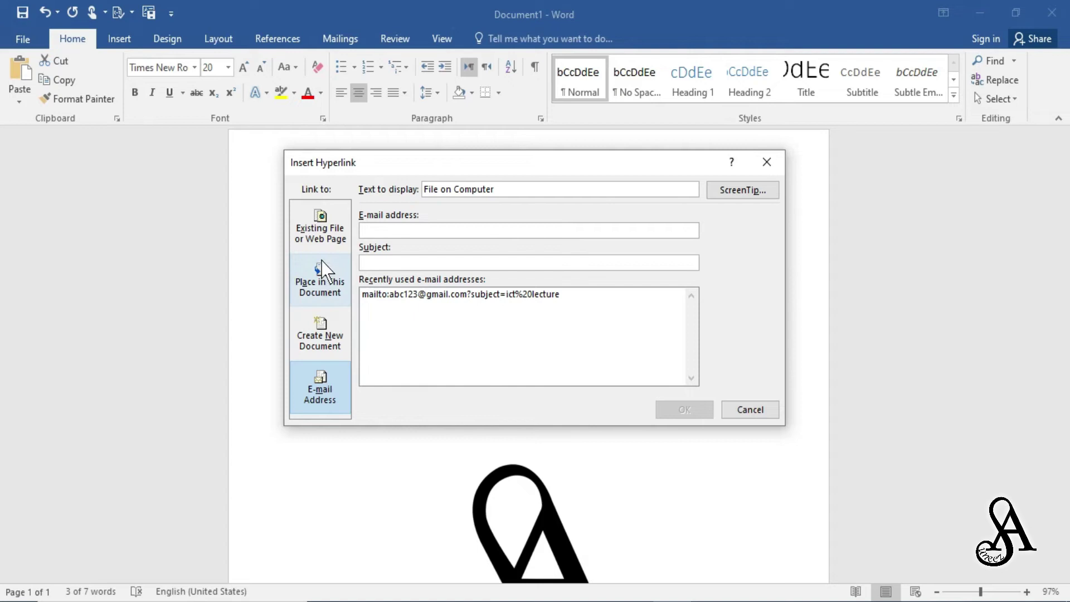
pyautogui.click(322, 245)
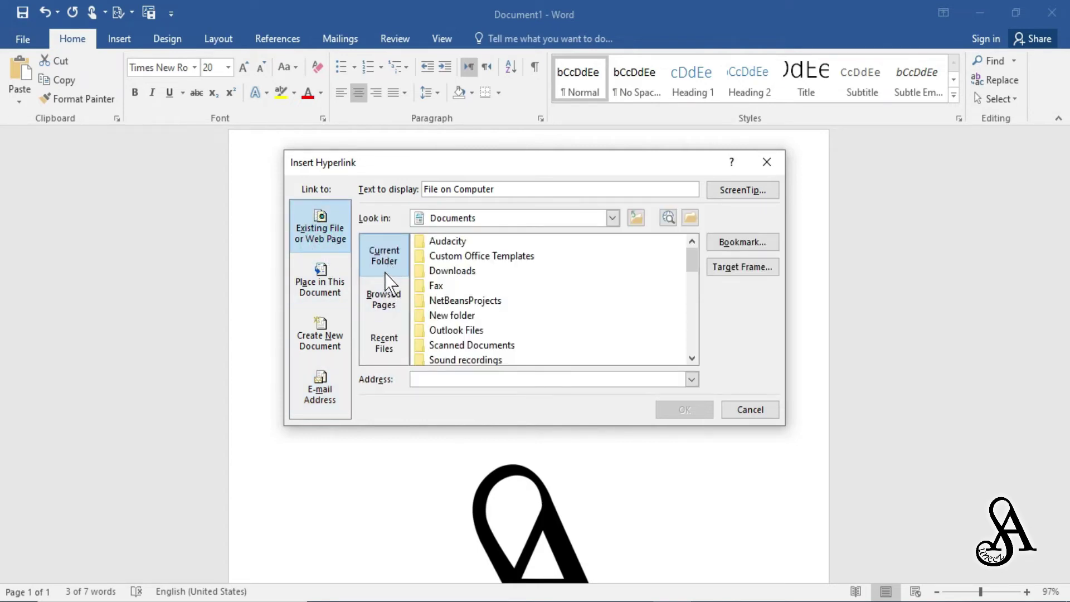
pyautogui.click(384, 328)
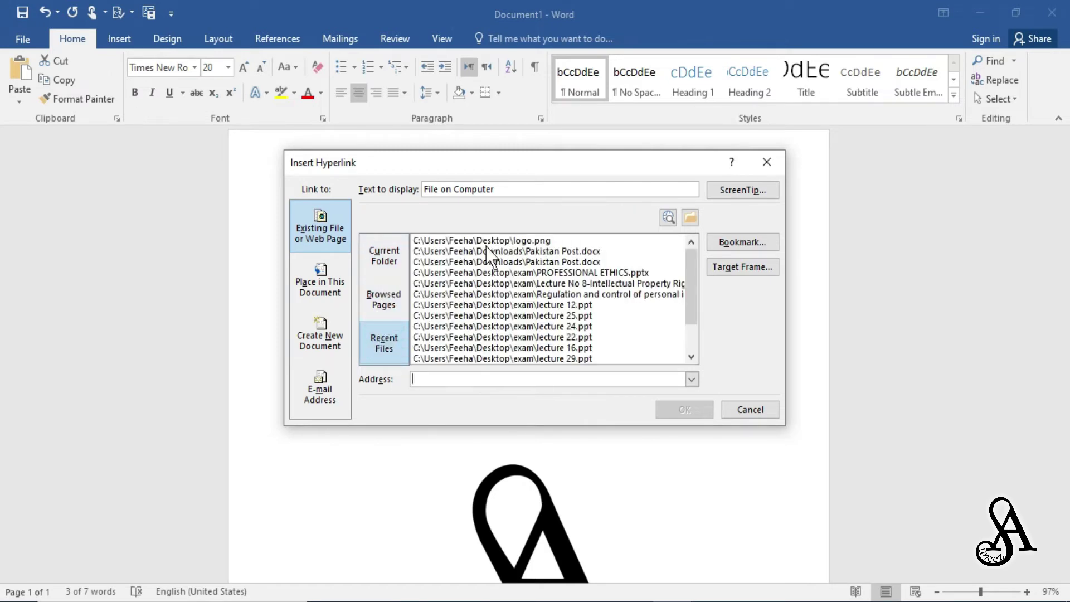
pyautogui.doubleClick(484, 240)
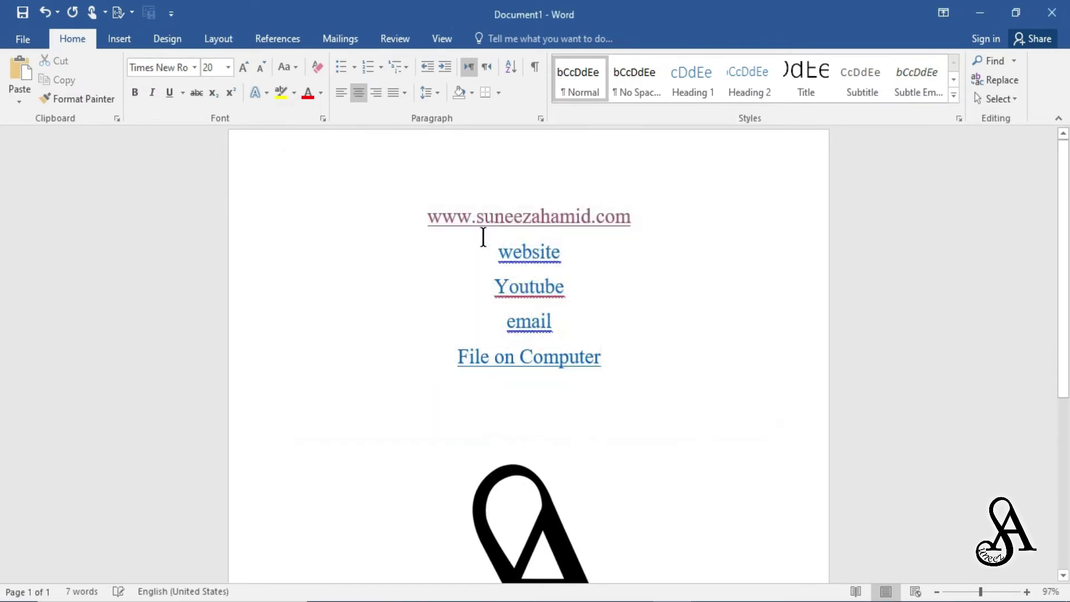
pyautogui.keyDown('ctrl'); pyautogui.click(580, 368); pyautogui.keyUp('ctrl')
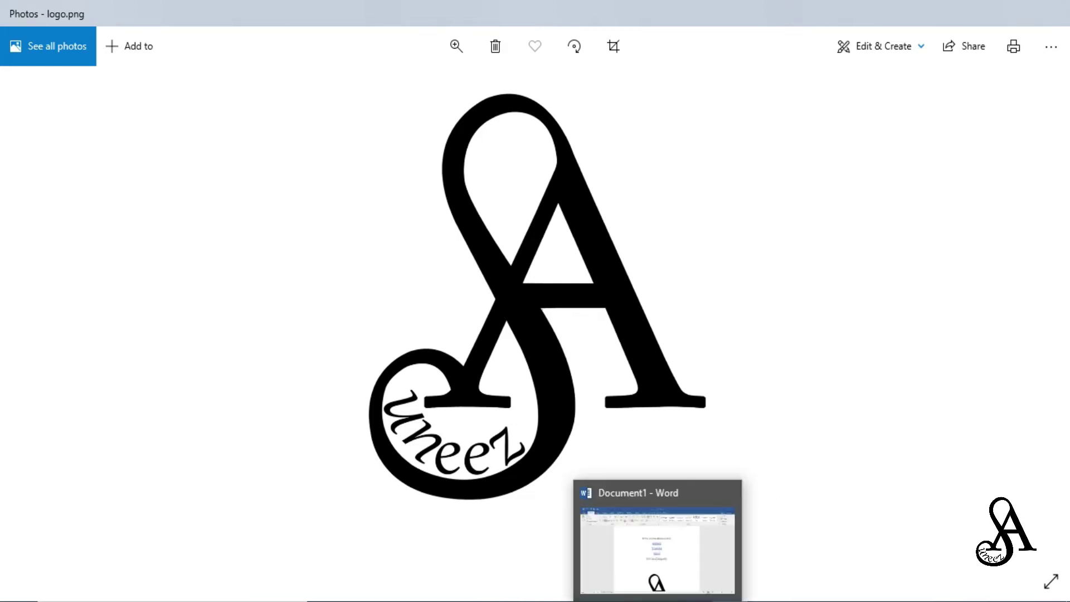
# Step: Switch from Photos back to the Document1 Word window
pyautogui.click(656, 548)
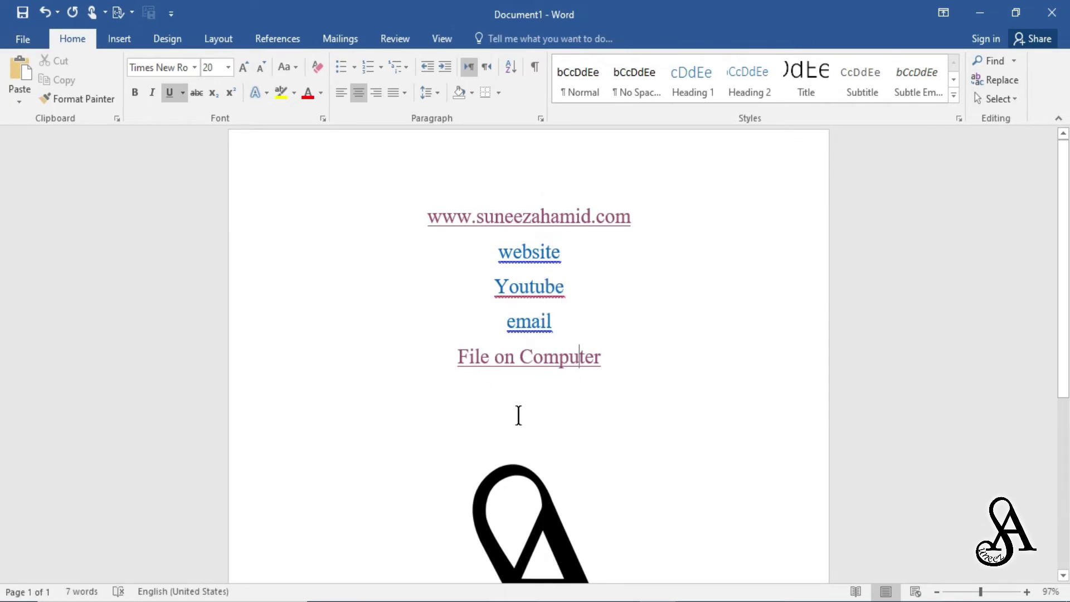
# Step: Add an empty line below the File on Computer link
pyautogui.tripleClick(626, 359)
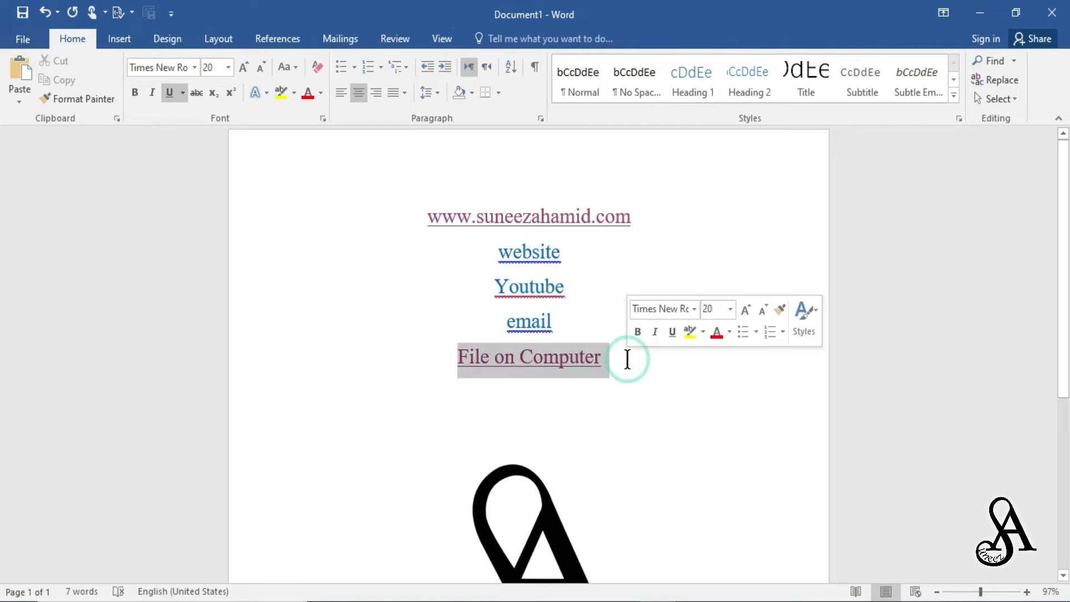
pyautogui.tripleClick(626, 359)
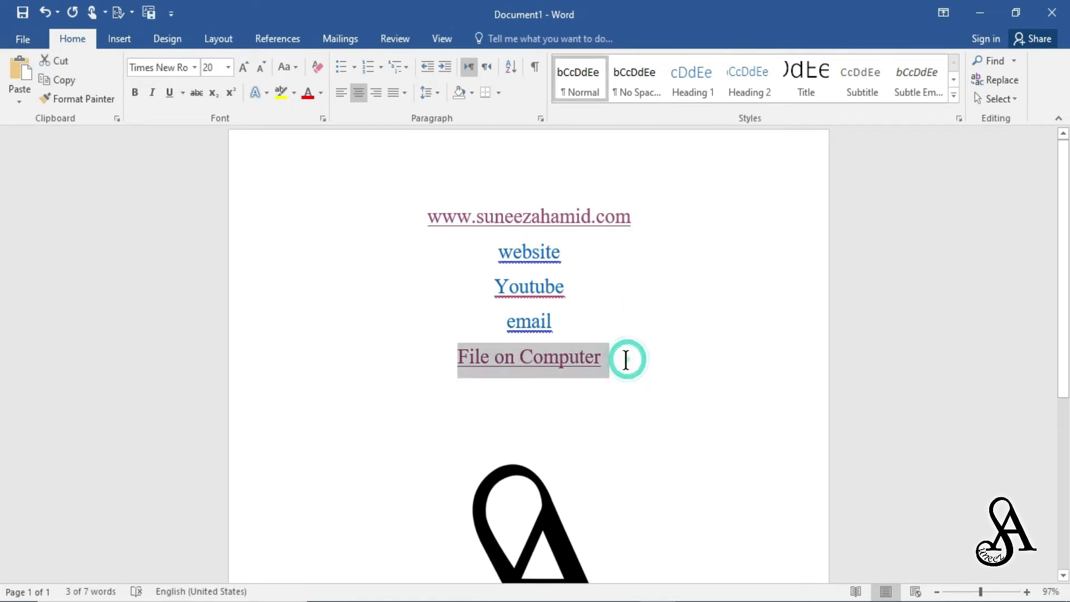
pyautogui.click(621, 375)
pyautogui.press('Return')
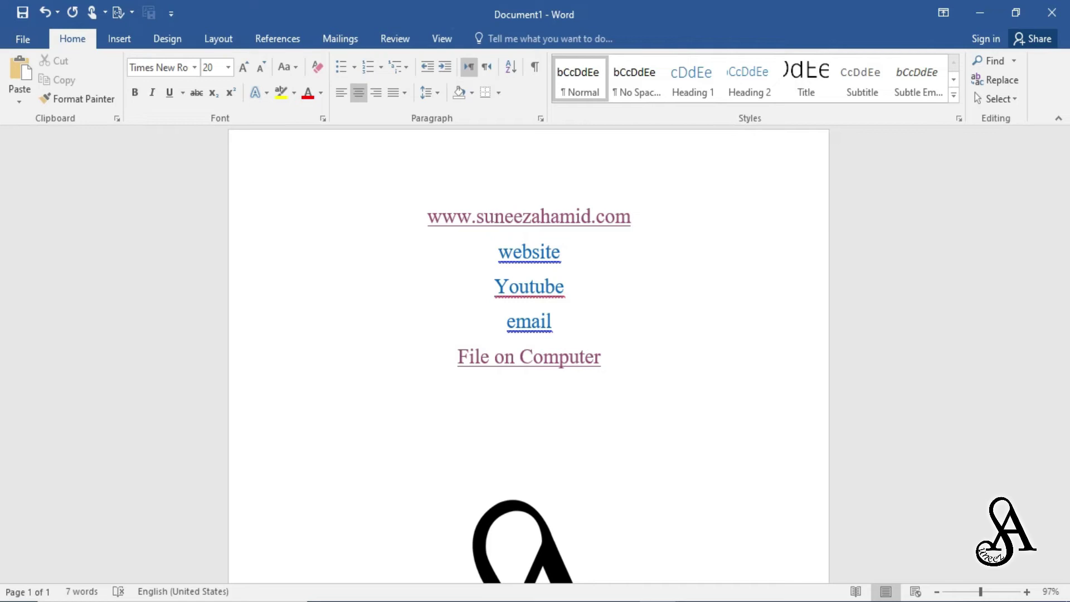
# Step: Hyperlink the logo picture to a new document named 'logo' set to edit later
pyautogui.scroll(-4, 516, 391)
pyautogui.click(516, 392)
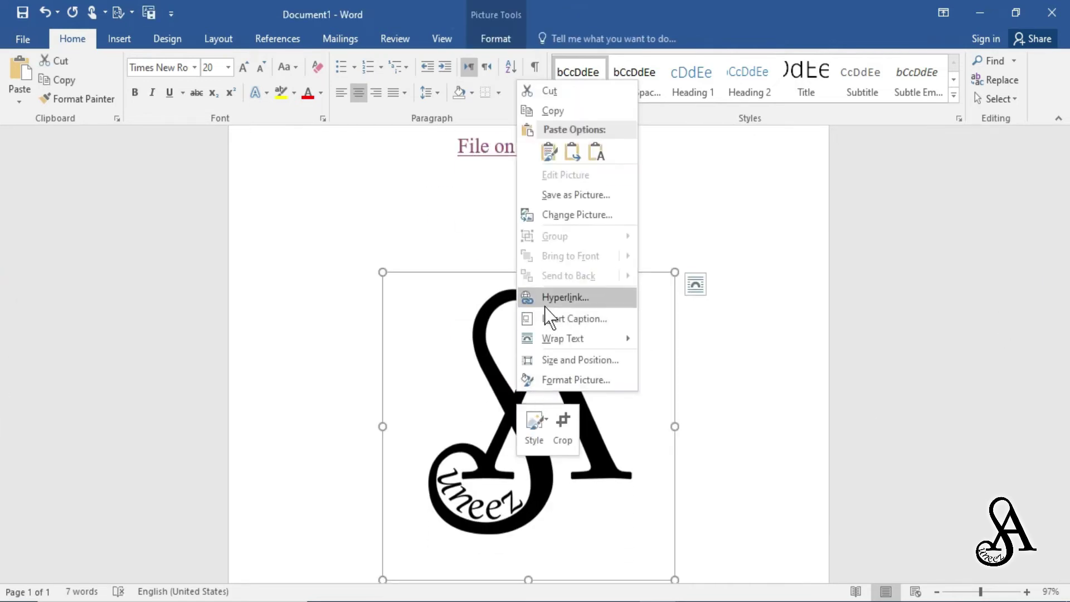
pyautogui.click(545, 305)
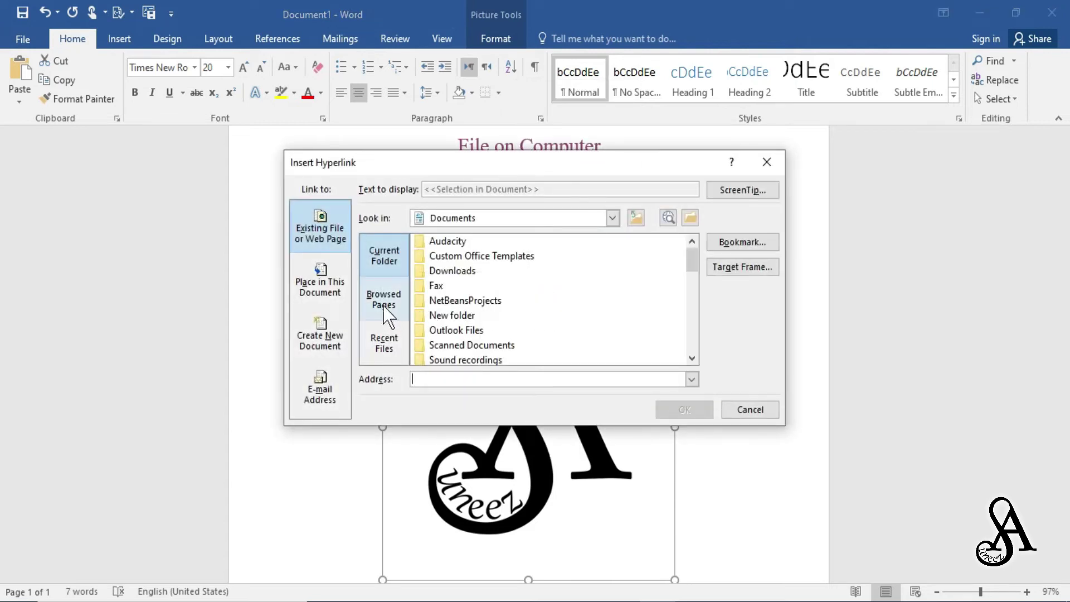
pyautogui.click(323, 336)
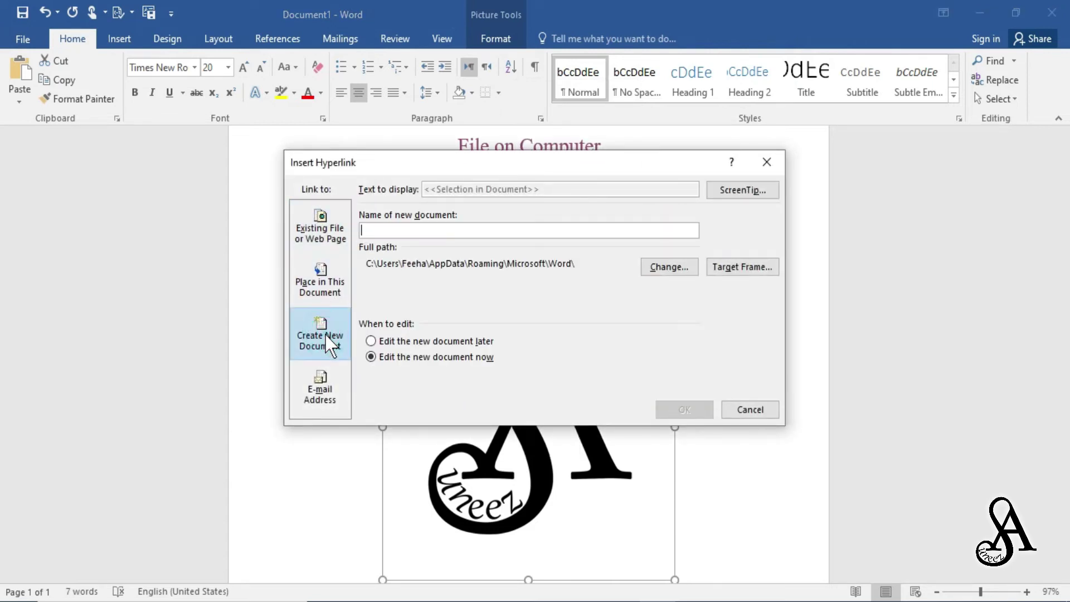
pyautogui.write('log')
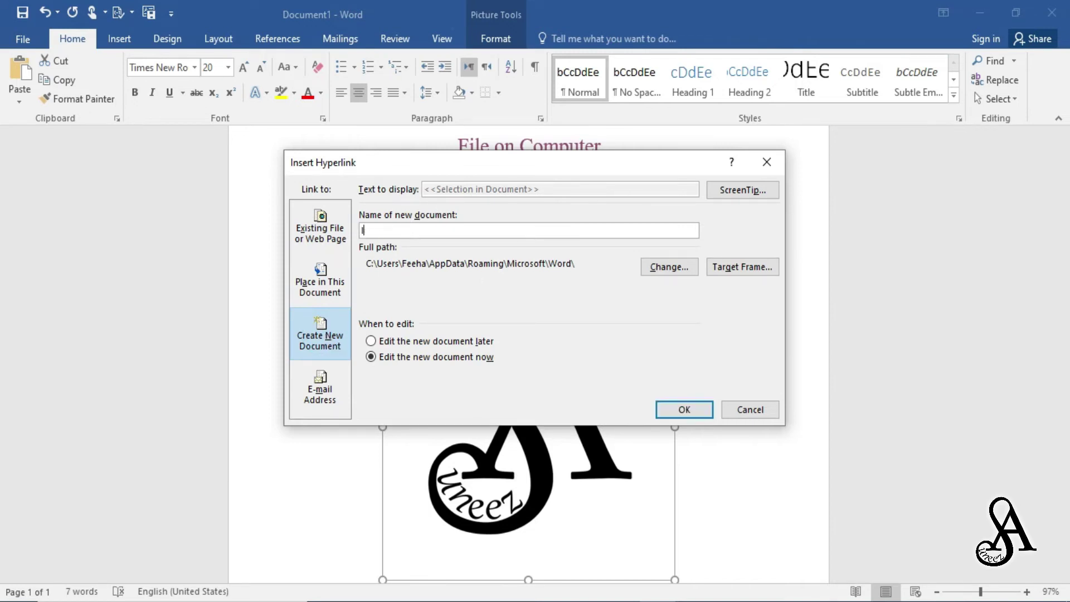
pyautogui.press('BackSpace')
pyautogui.write('lo')
pyautogui.click(371, 341)
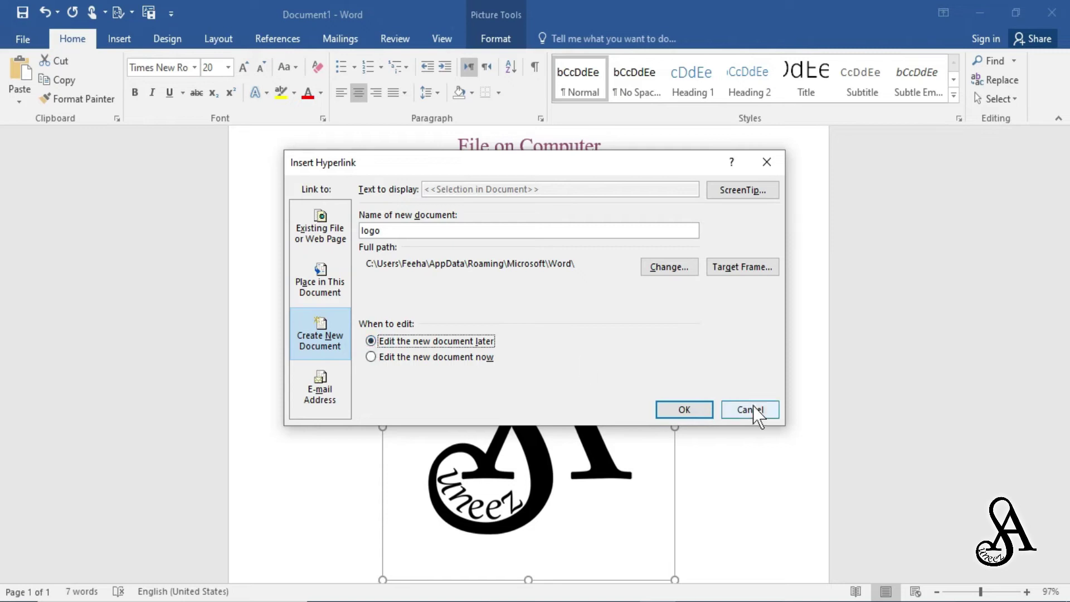
pyautogui.click(684, 410)
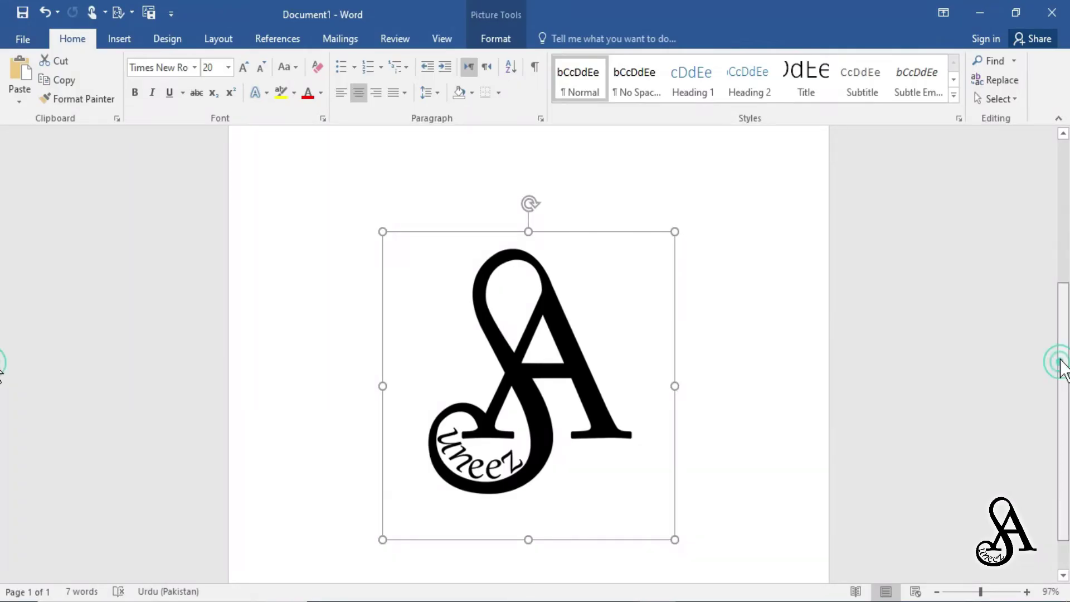
pyautogui.moveTo(1060, 368); pyautogui.dragTo(1050, 272)
pyautogui.scroll(1, 1040, 242)
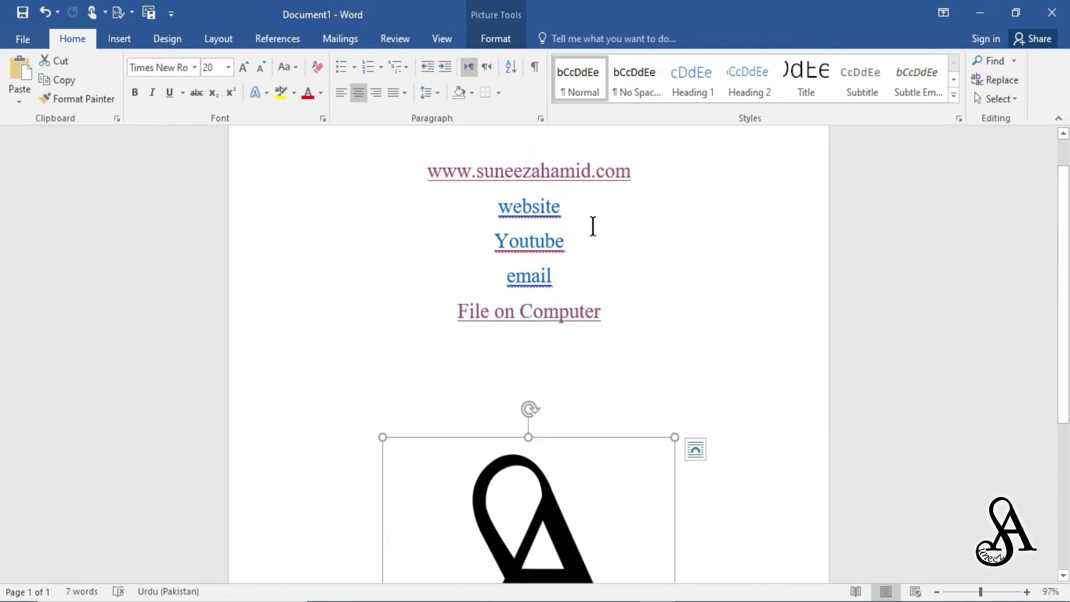
pyautogui.click(557, 211)
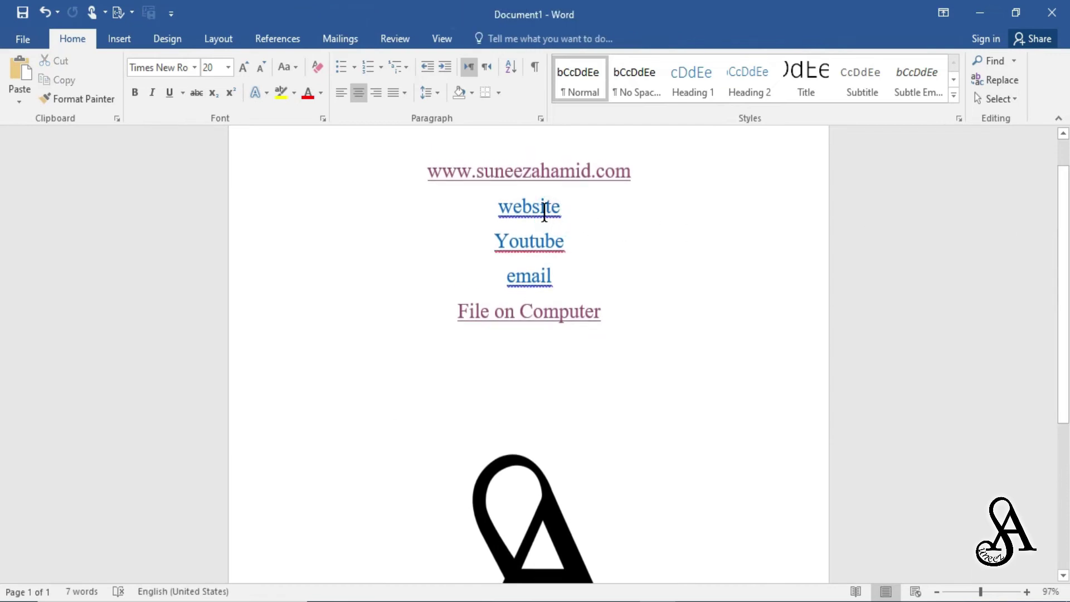
pyautogui.keyDown('ctrl'); pyautogui.click(542, 217); pyautogui.keyUp('ctrl')
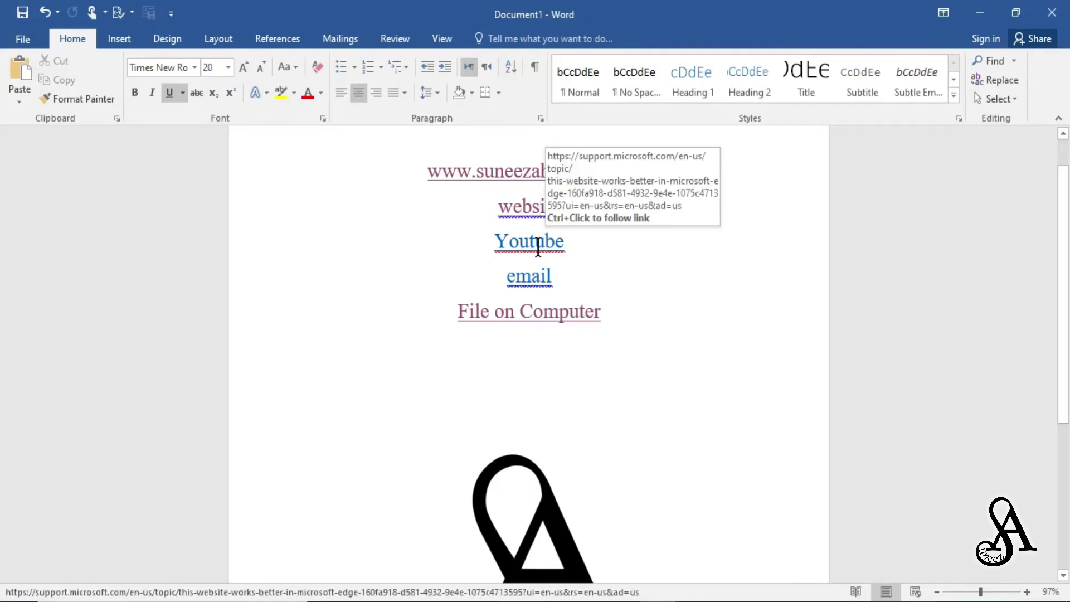
# Step: Follow the Youtube link to its Microsoft support page in Edge, then return to Word
pyautogui.click(537, 246)
pyautogui.keyDown('ctrl'); pyautogui.click(538, 246); pyautogui.keyUp('ctrl')
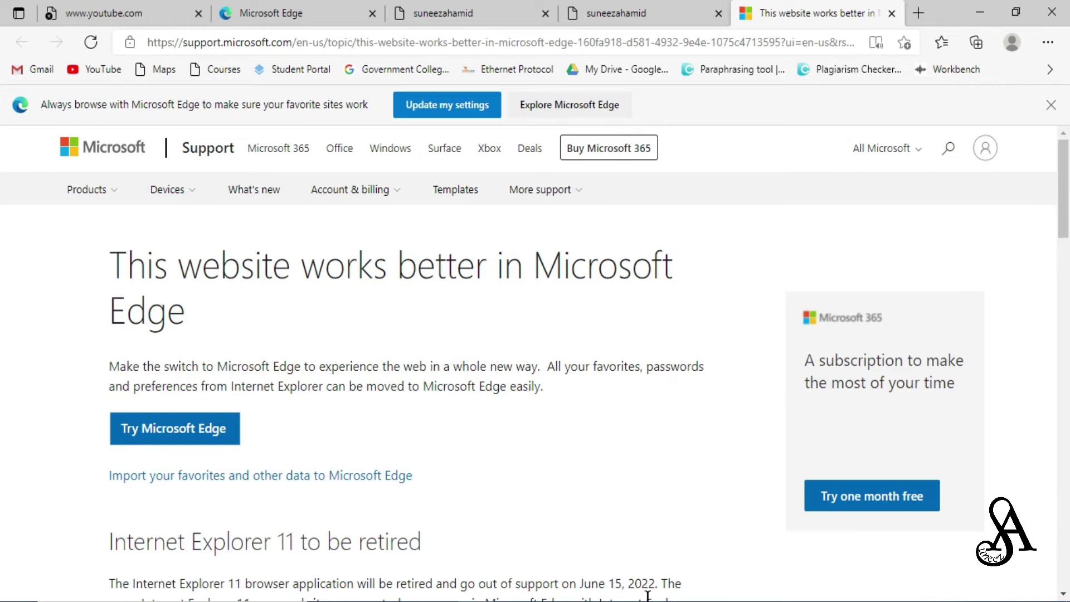
pyautogui.hotkey('alt', 'Tab')
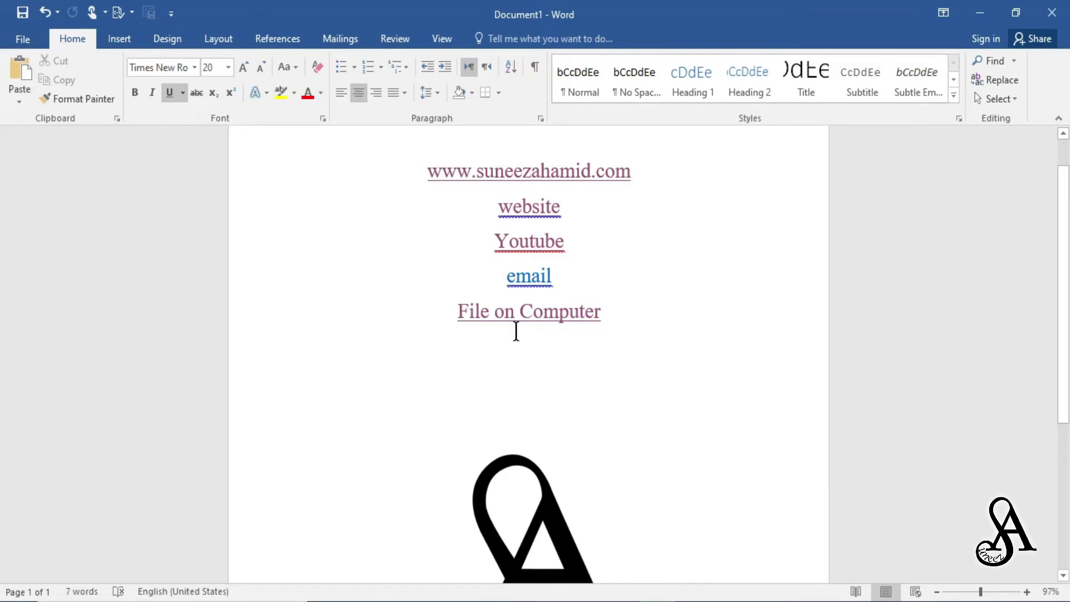
# Step: Open the email link in Google Chrome, then close Chrome to get back to Word
pyautogui.keyDown('ctrl'); pyautogui.click(540, 276); pyautogui.keyUp('ctrl')
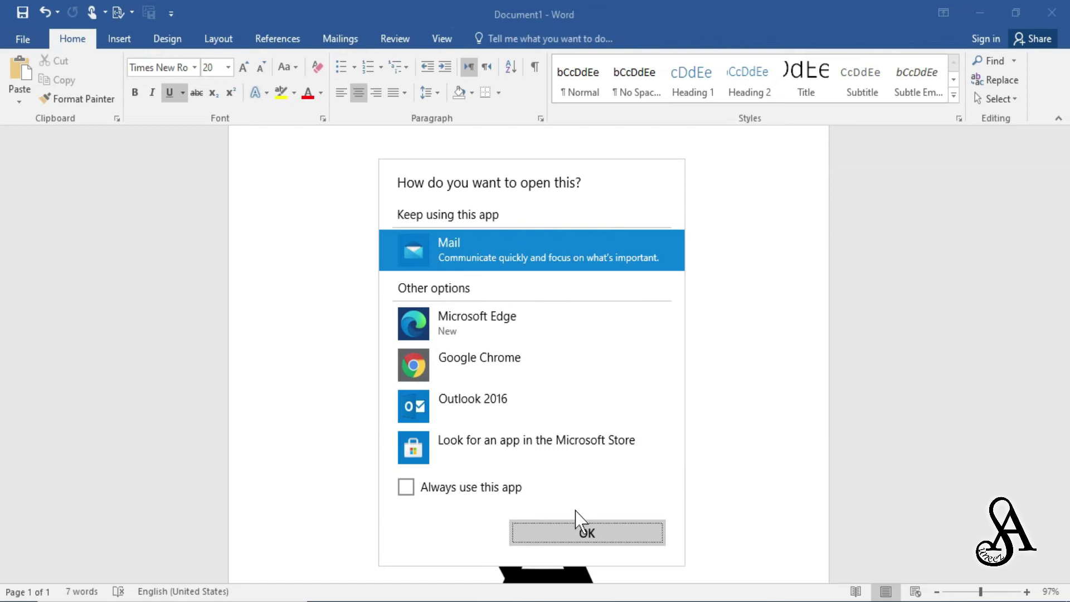
pyautogui.click(502, 350)
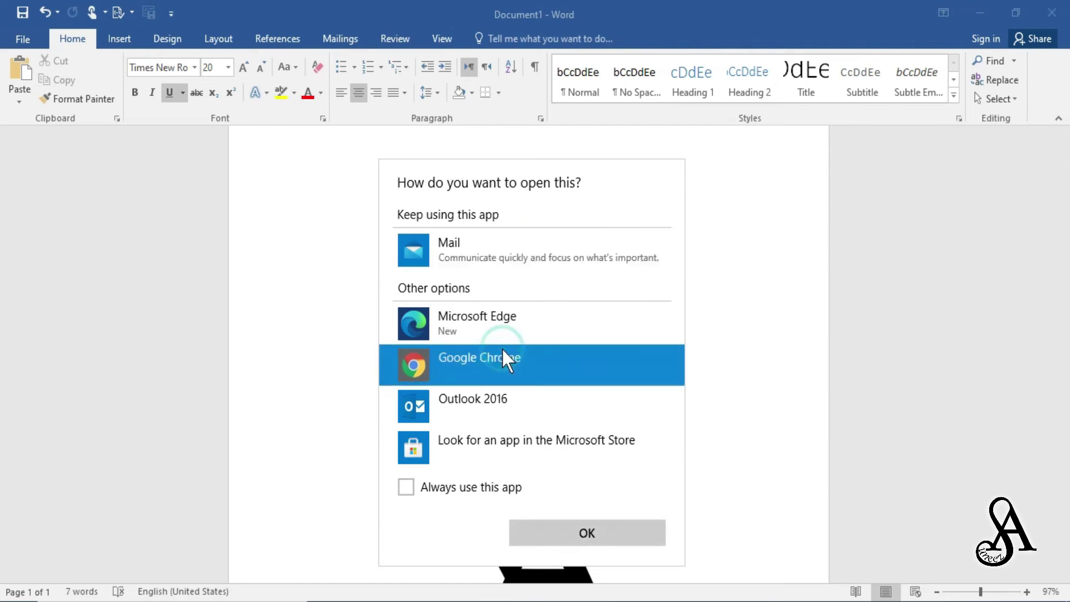
pyautogui.click(555, 535)
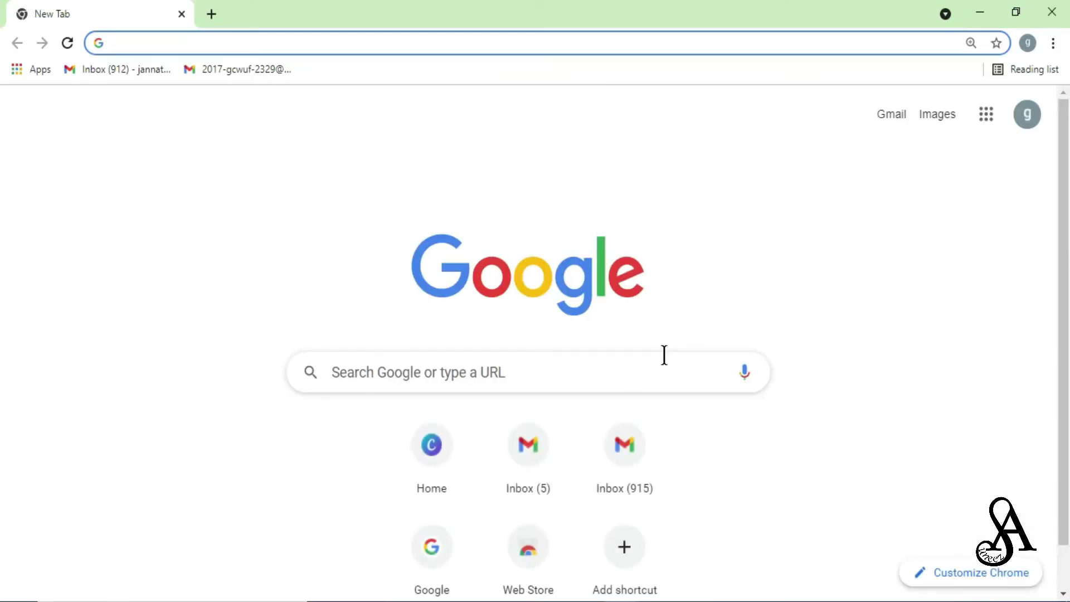
pyautogui.click(1065, 9)
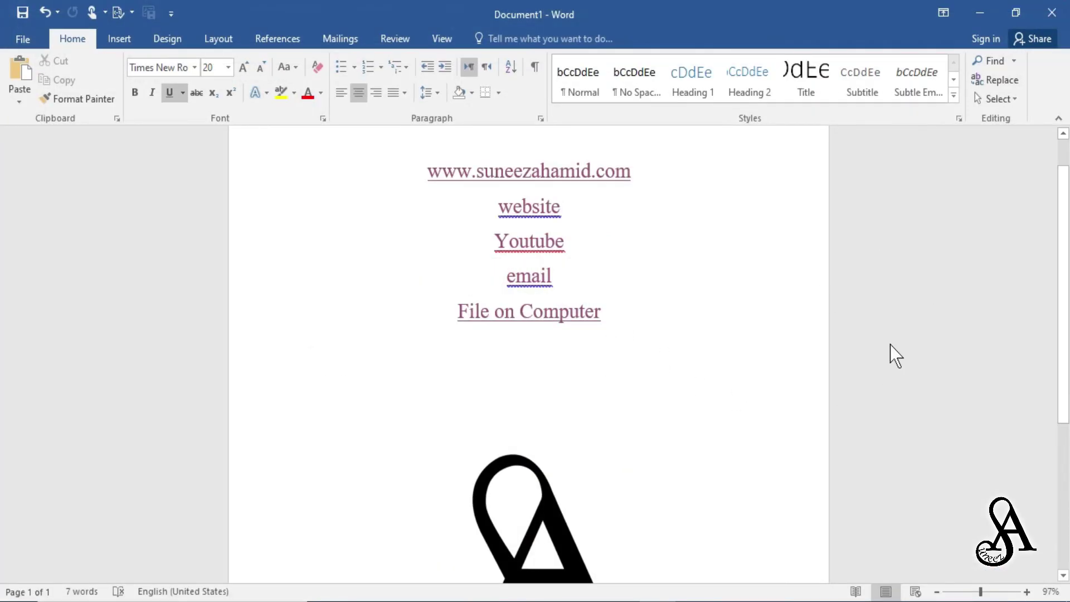
# Step: Delete the two blank lines above the logo
pyautogui.click(535, 419)
pyautogui.click(535, 419)
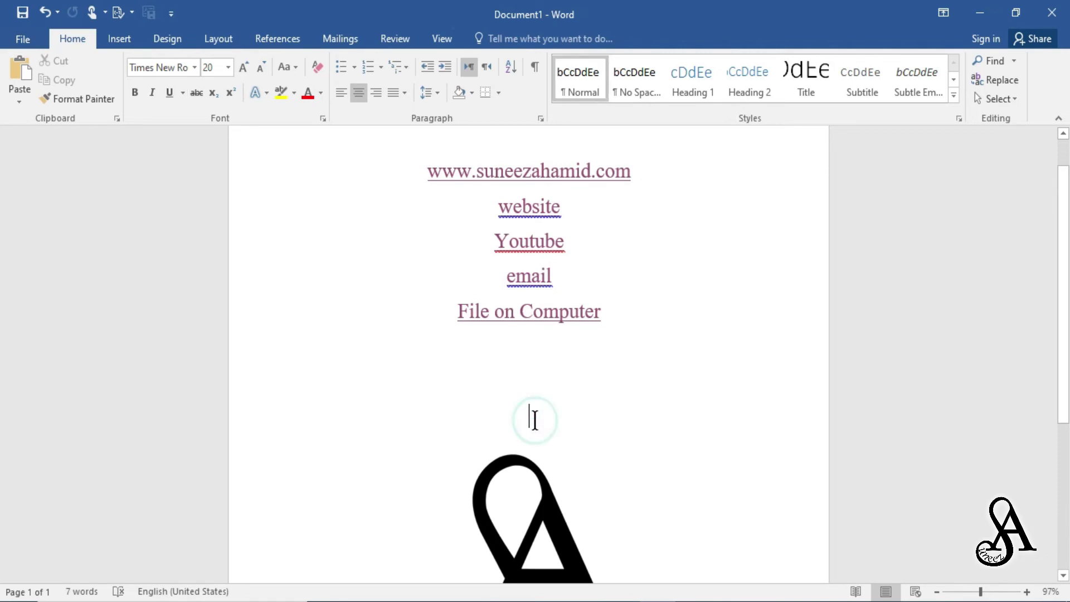
pyautogui.press('BackSpace')
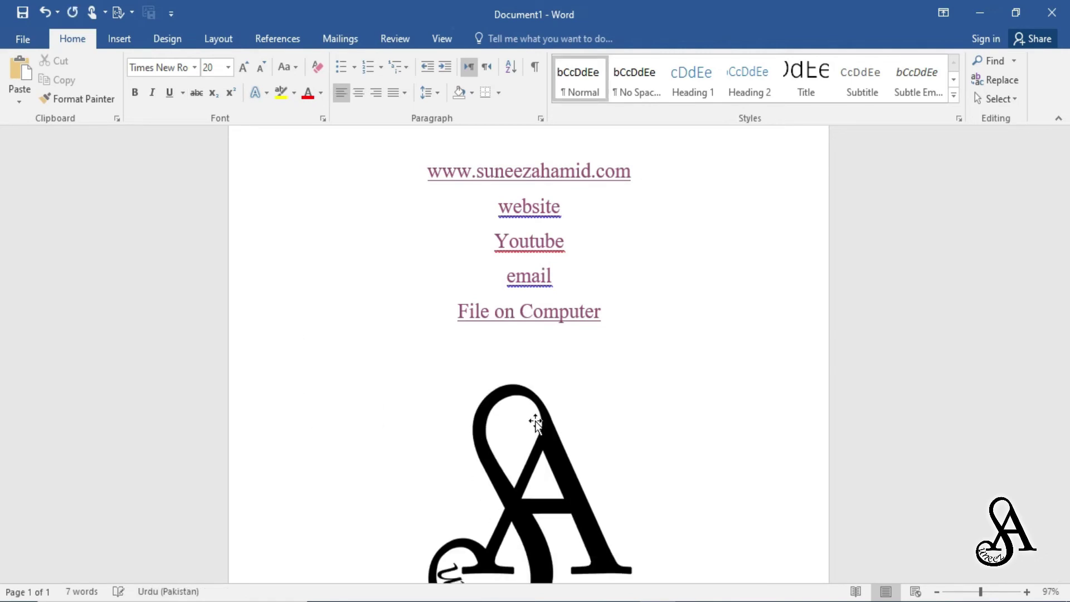
pyautogui.press('BackSpace')
# Step: Edit the logo's hyperlink to target a newly created document
pyautogui.click(544, 453)
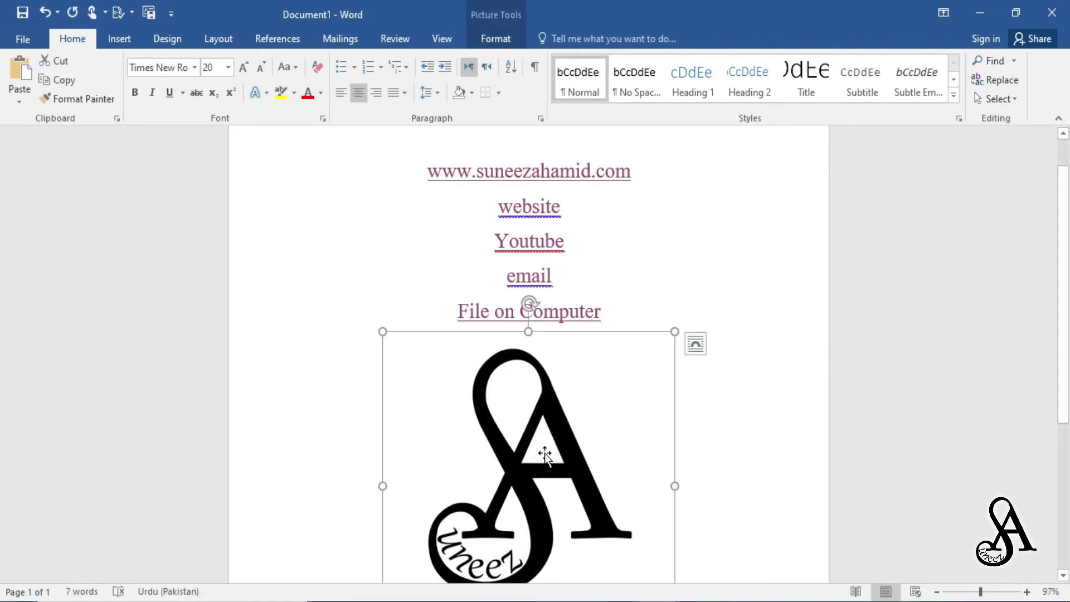
pyautogui.rightClick(544, 453)
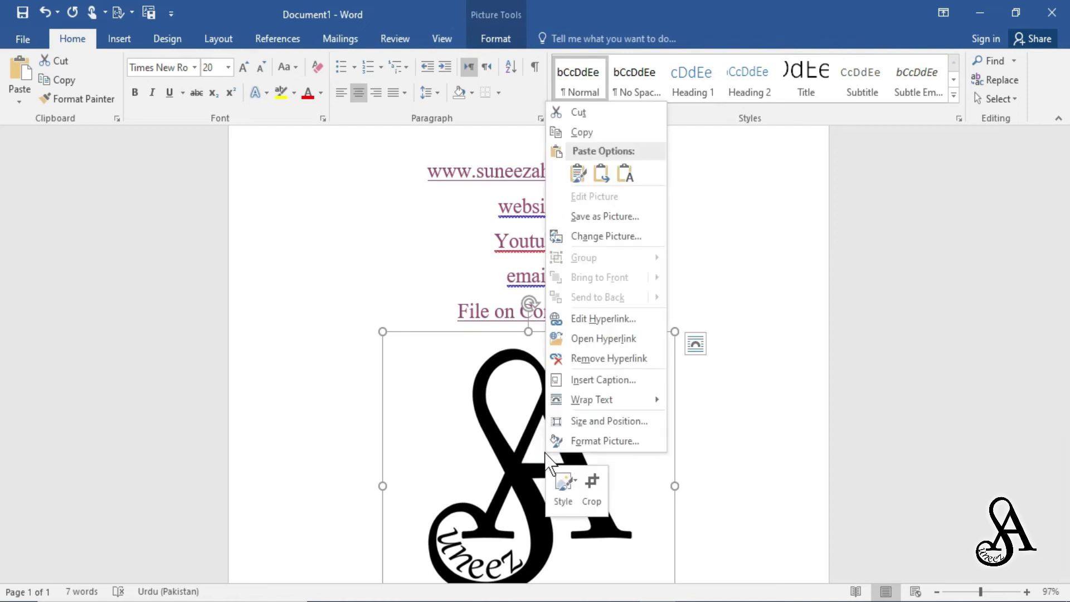
pyautogui.click(594, 320)
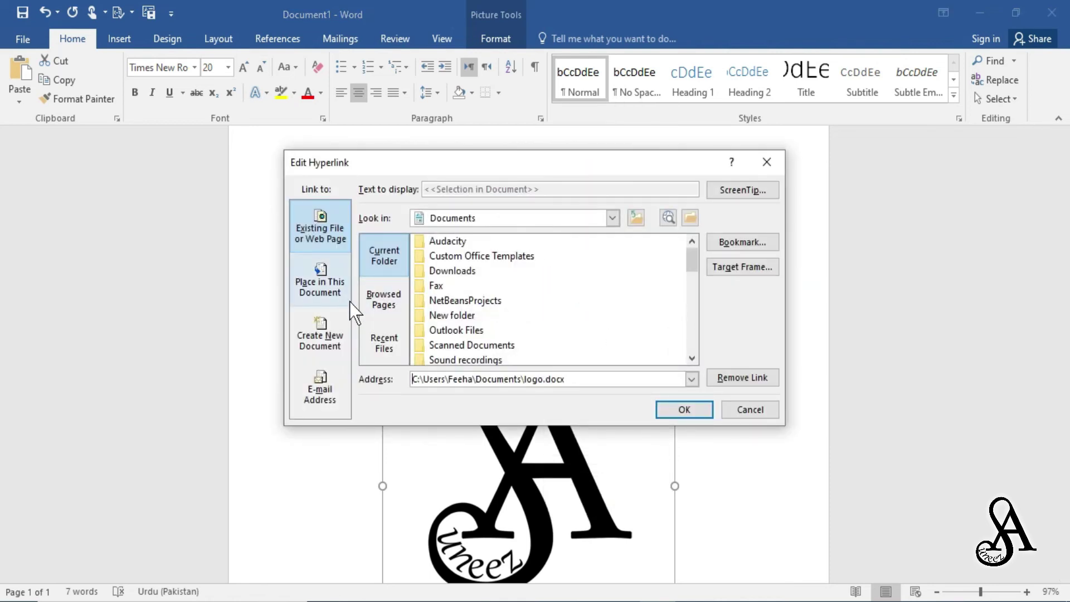
pyautogui.click(386, 337)
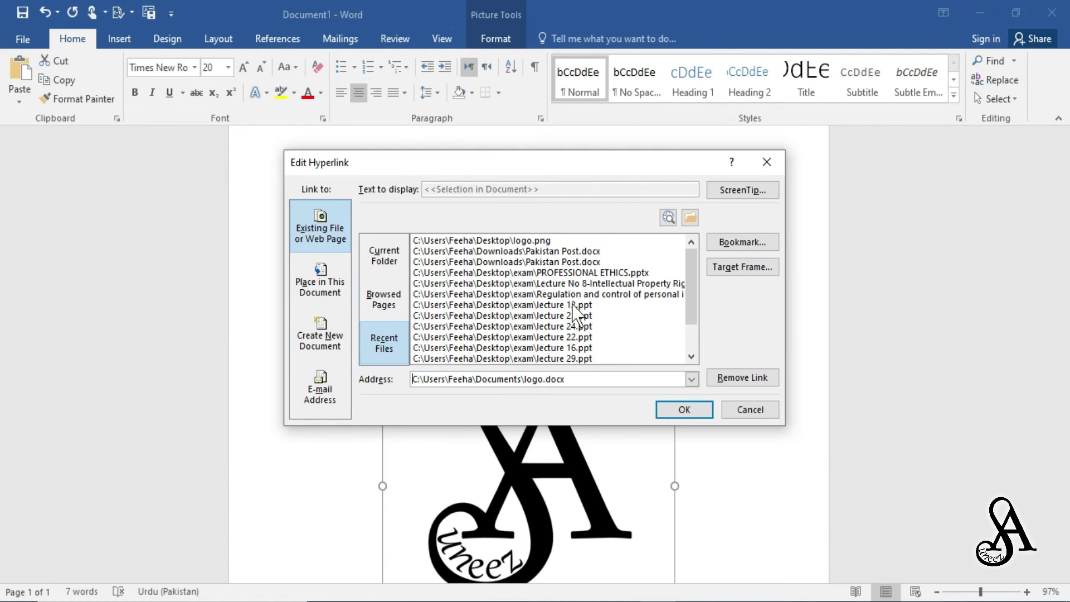
pyautogui.click(305, 336)
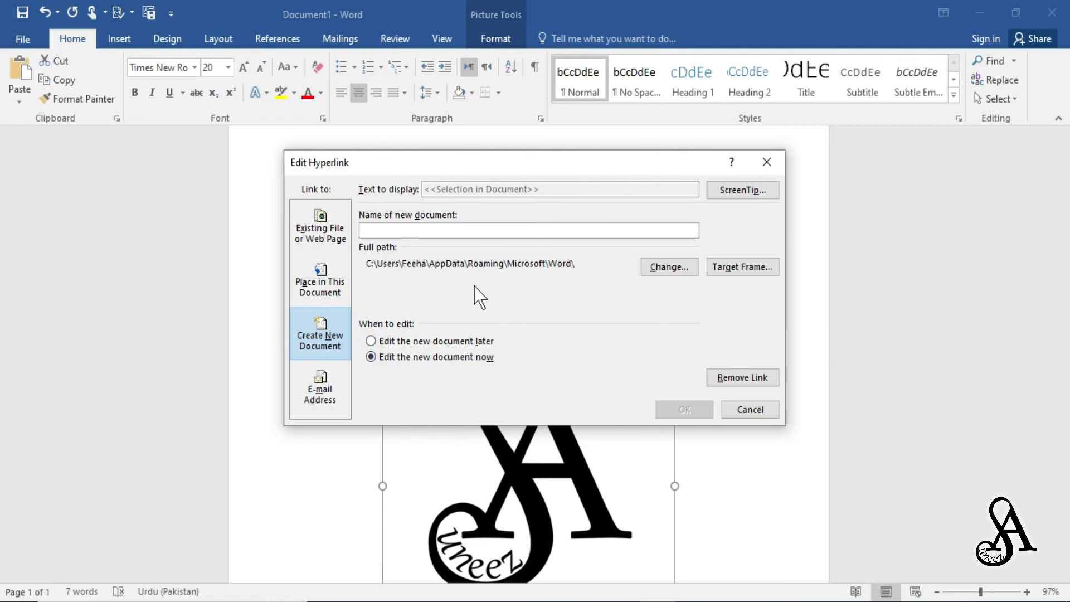
# Step: Name the new document 'new doc', save it on the Desktop, and apply the link
pyautogui.click(656, 274)
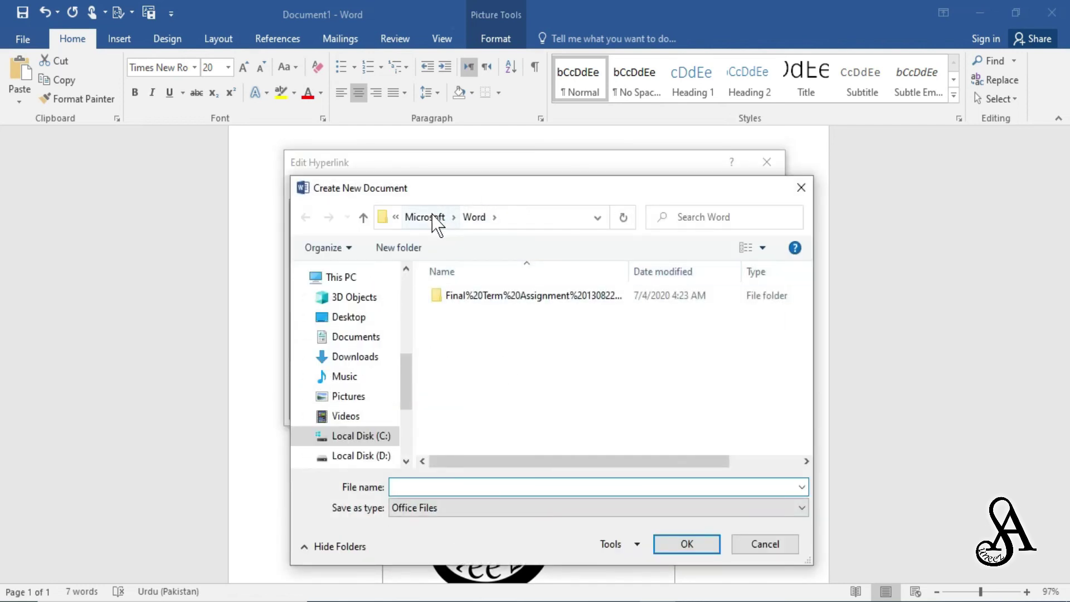
pyautogui.click(356, 321)
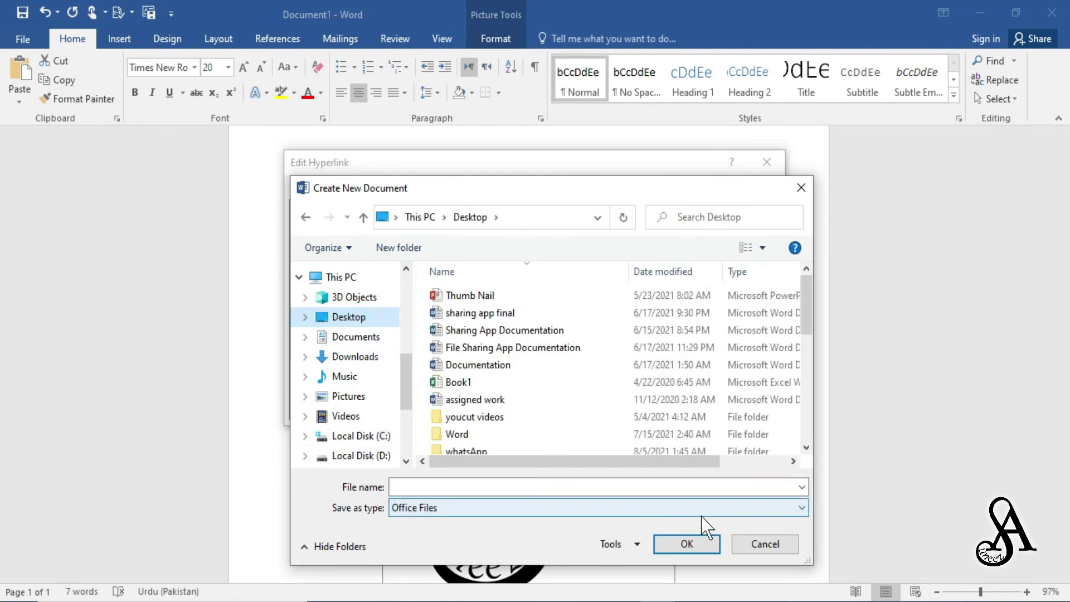
pyautogui.click(471, 486)
pyautogui.click(442, 487)
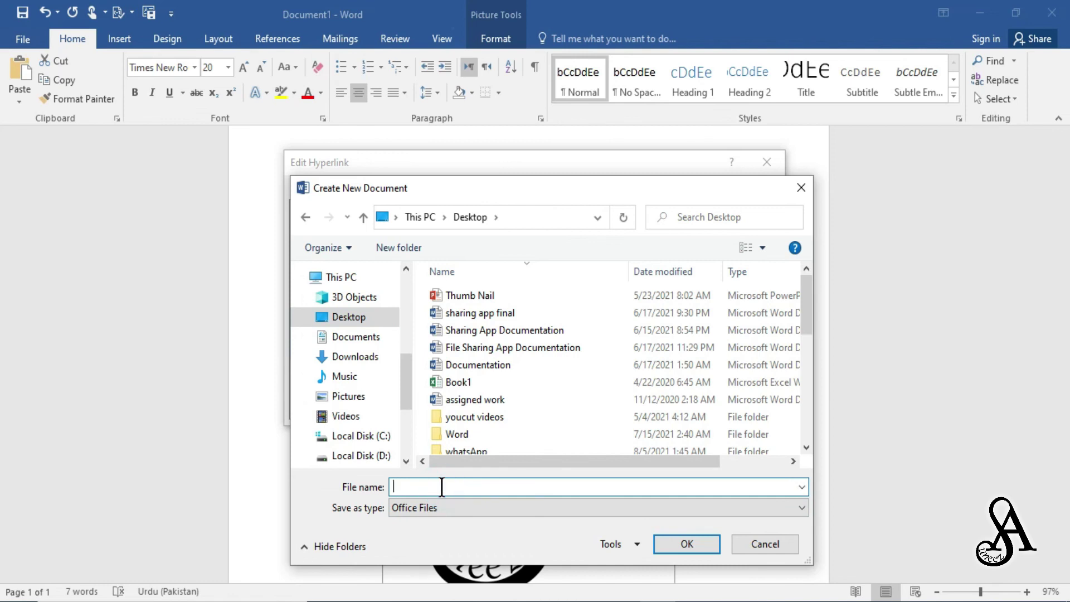
pyautogui.write('new doc')
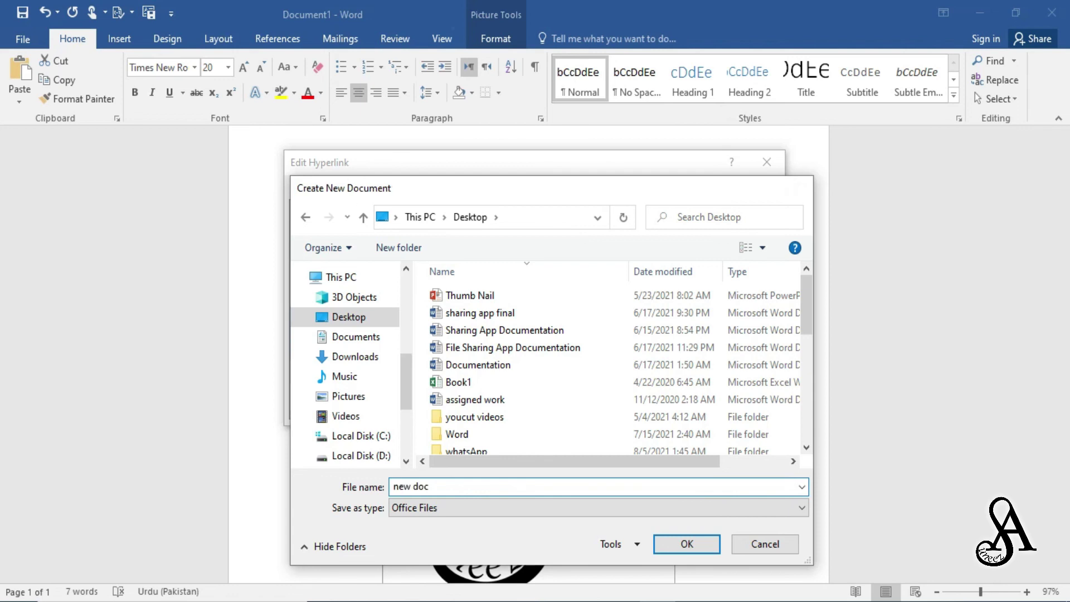
pyautogui.press('Return')
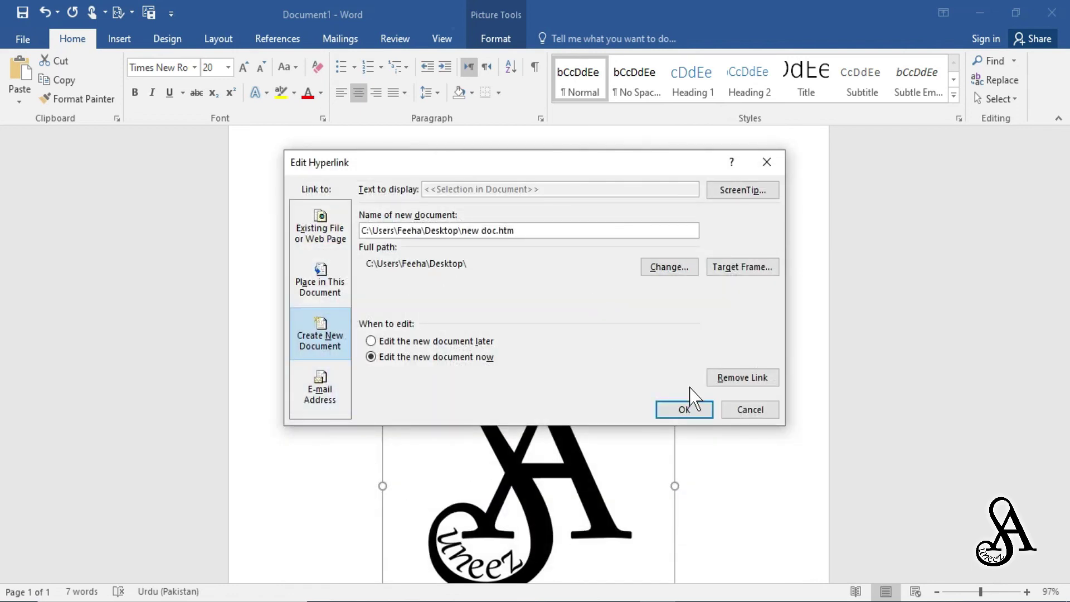
pyautogui.click(683, 410)
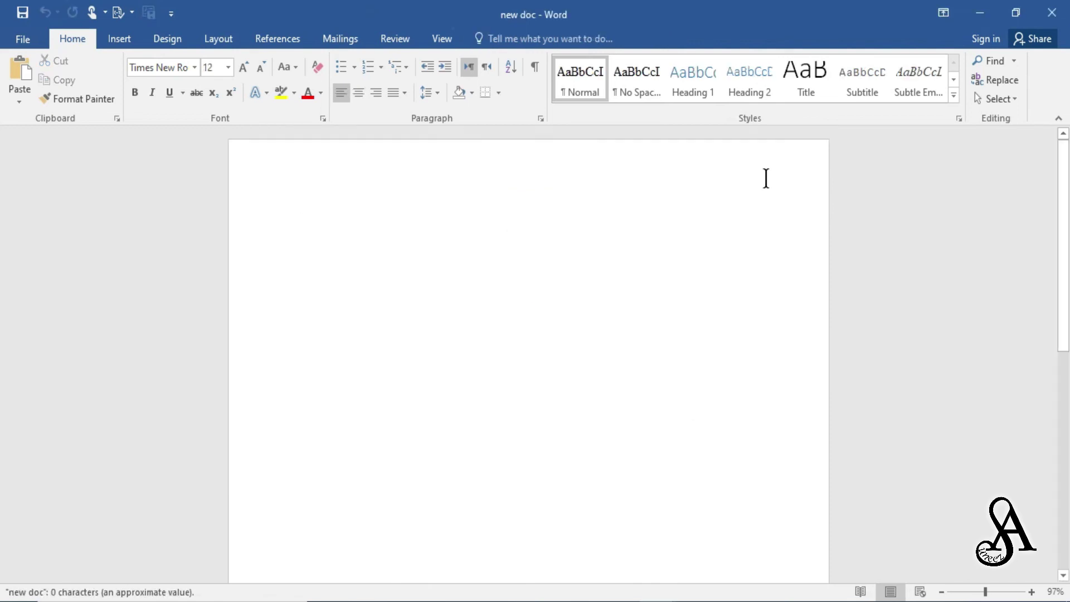
# Step: Type 'It is a new document' into new doc, then minimize it to reveal Document1
pyautogui.write('itis a new document')
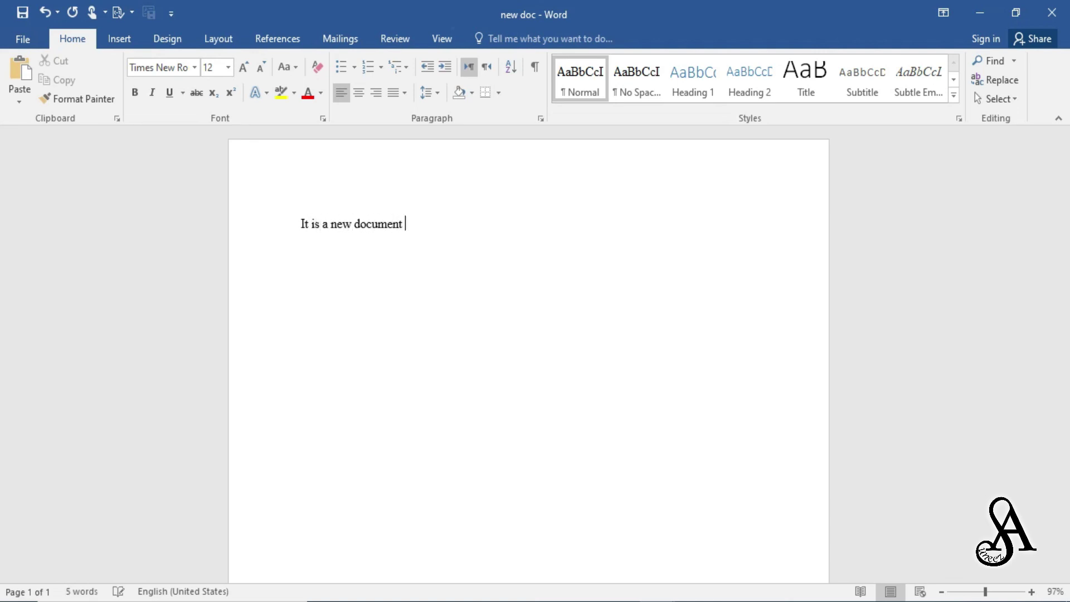
pyautogui.click(973, 10)
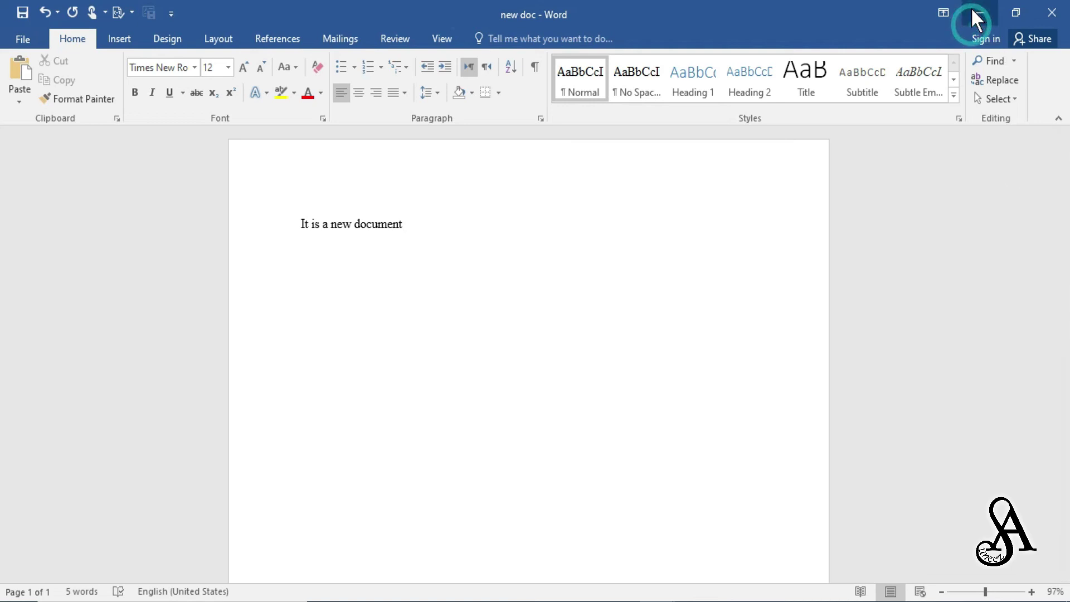
pyautogui.keyDown('ctrl'); pyautogui.click(553, 409); pyautogui.keyUp('ctrl')
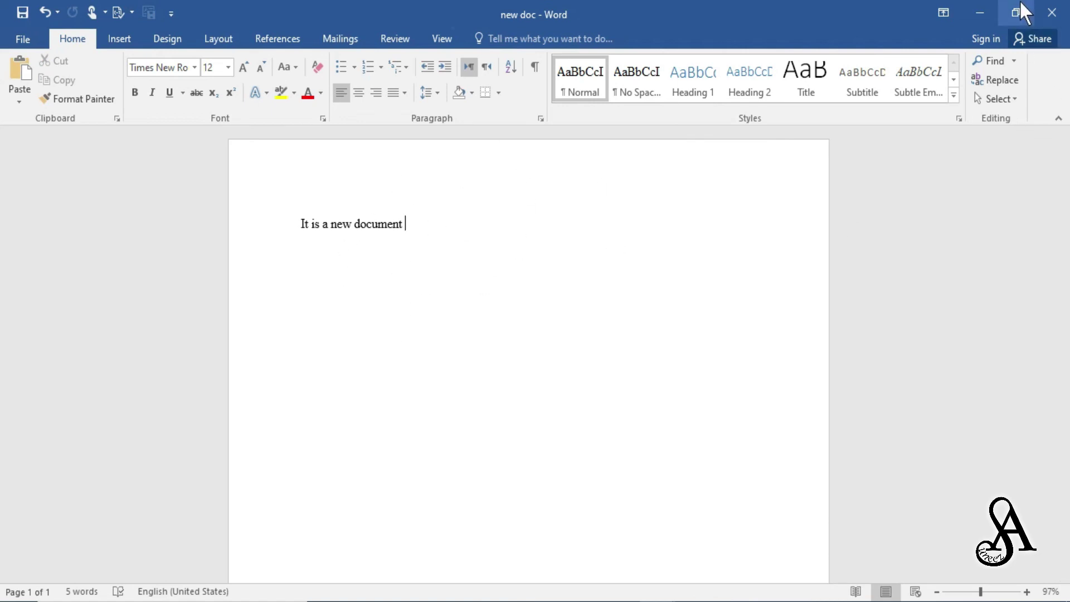
pyautogui.click(980, 13)
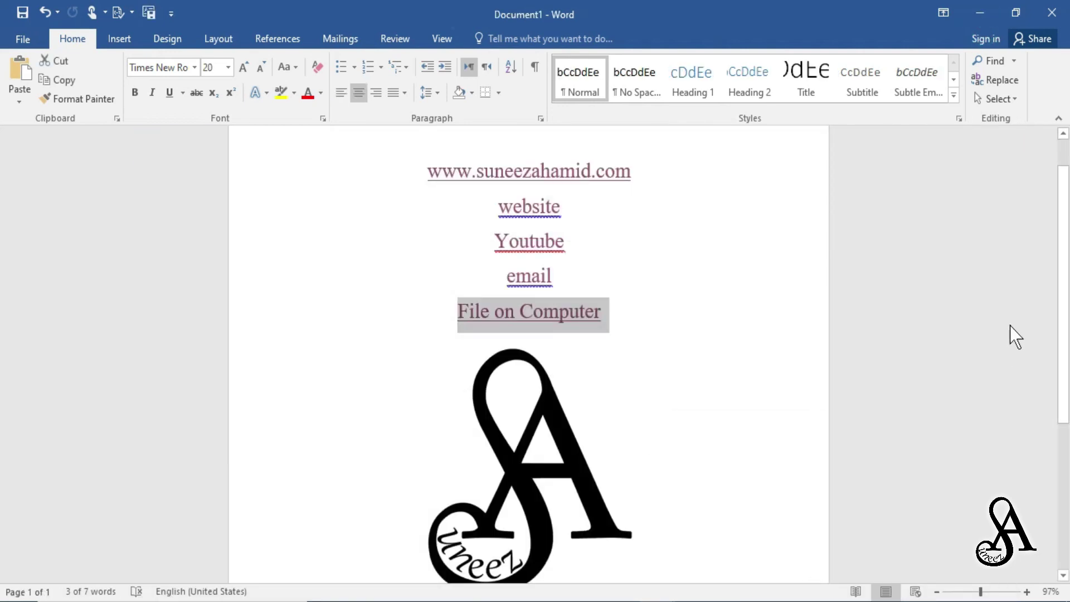
pyautogui.moveTo(1060, 304)
pyautogui.mouseDown()
pyautogui.moveTo(1061, 267)
pyautogui.moveTo(1059, 375)
pyautogui.moveTo(1059, 304)
pyautogui.mouseUp()
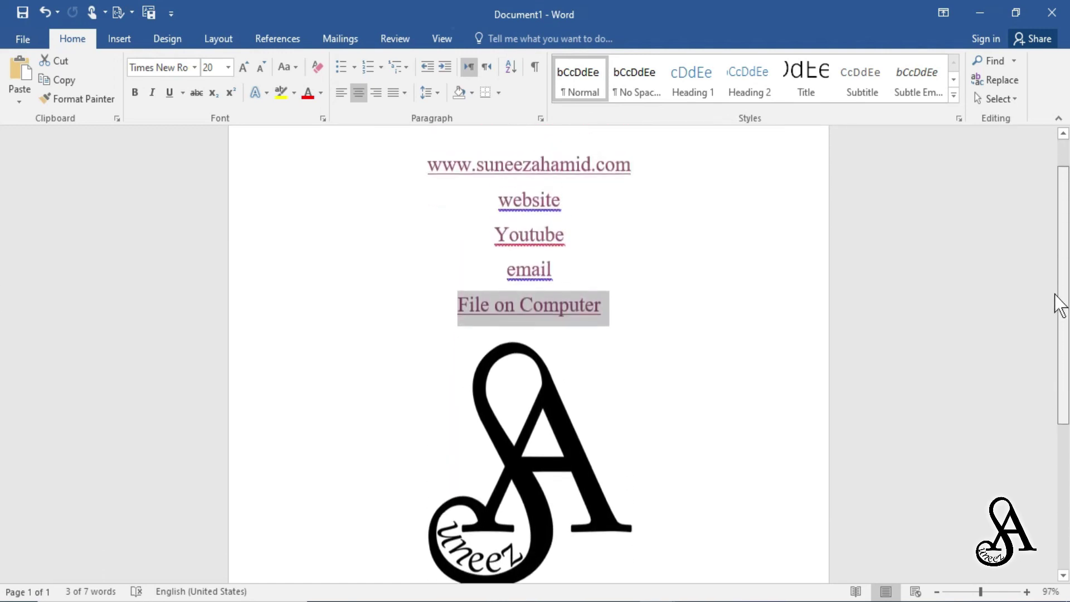